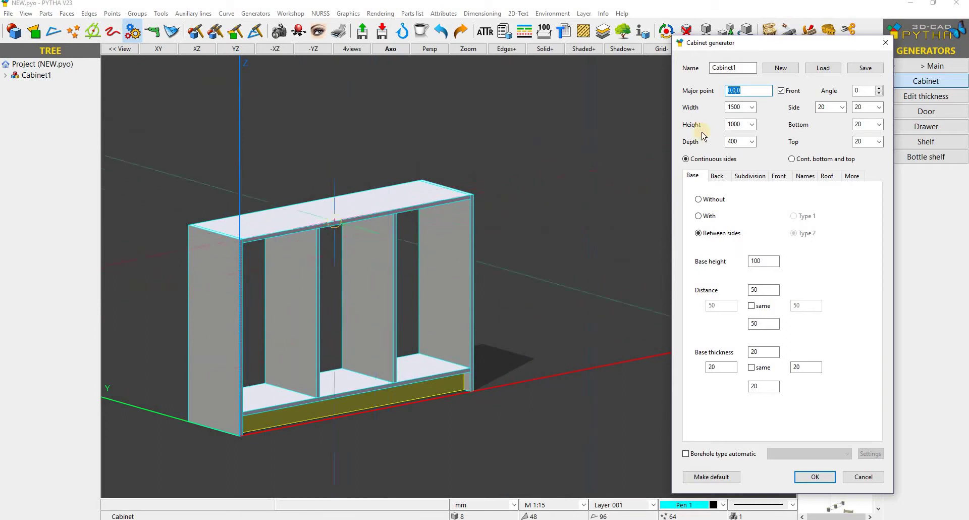
- Set the cabinet's width to 2000 mm and its height to 1800 mm in the cabinet generator
drag(733, 38, 714, 31)
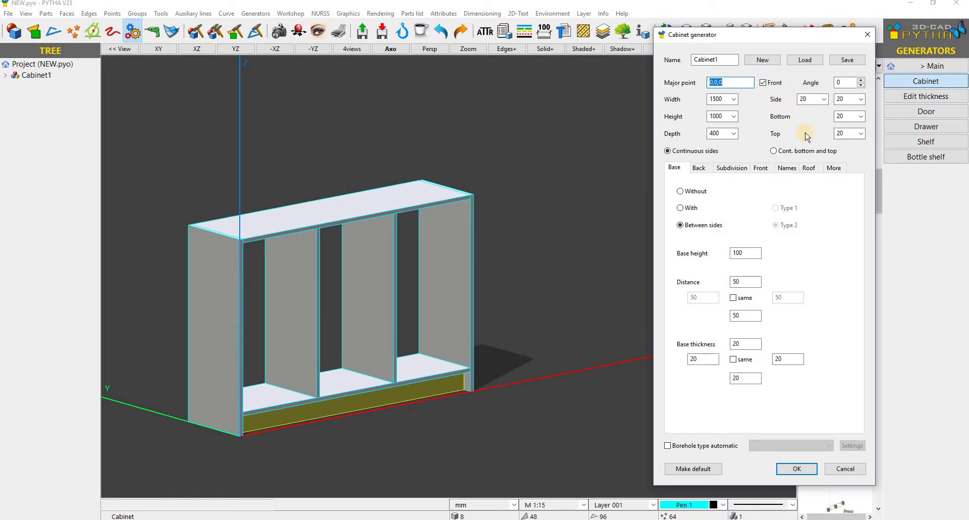
drag(725, 100, 644, 85)
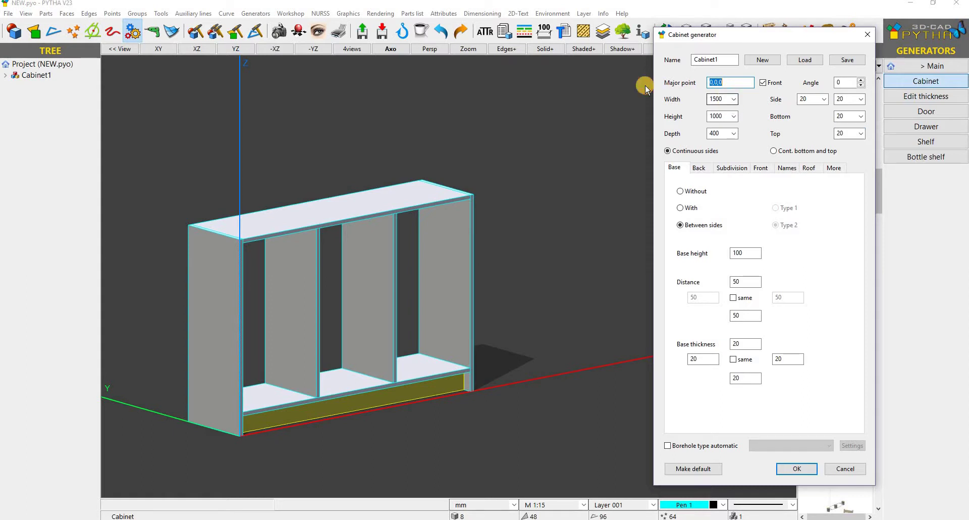
text(2000)
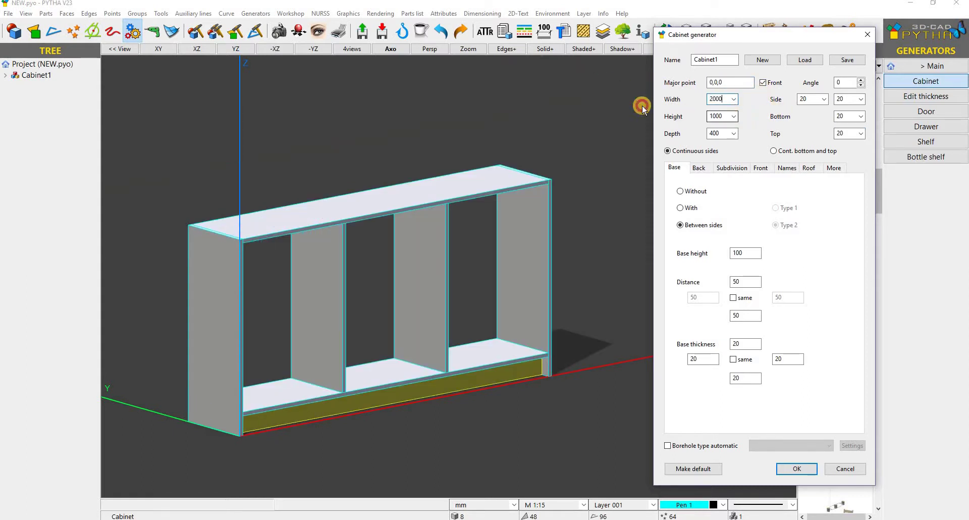
key(Tab)
text(1800)
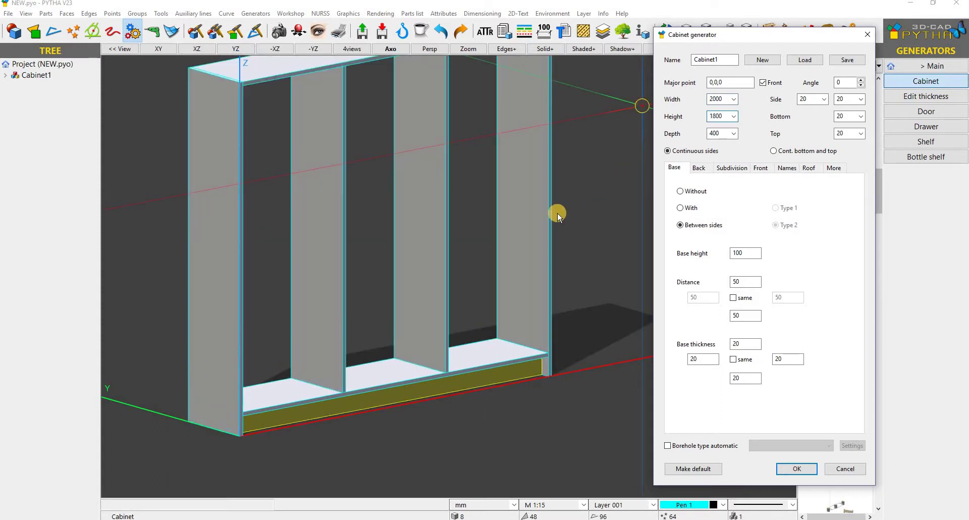
scroll(553, 205, down, 2)
middle_drag(554, 205, 485, 250)
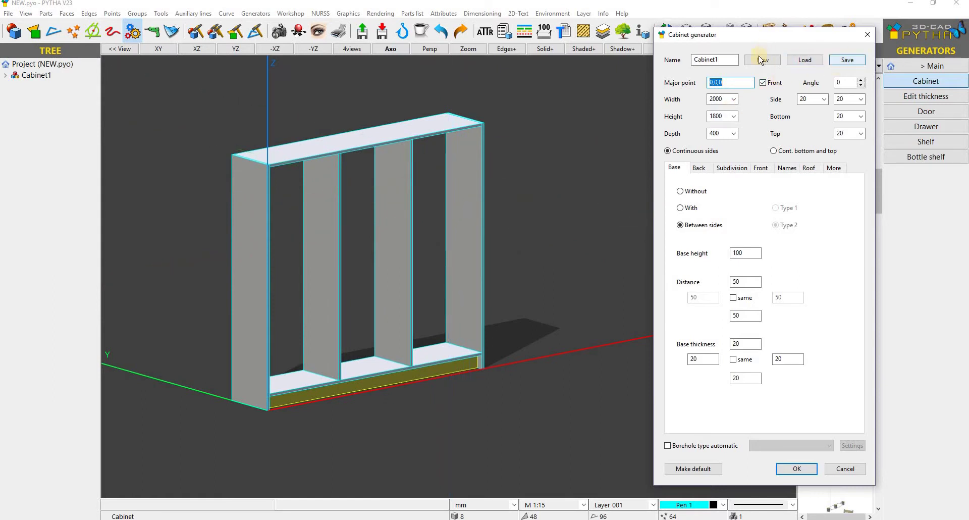
- Save the current cabinet settings as a text file on the Desktop
click(847, 60)
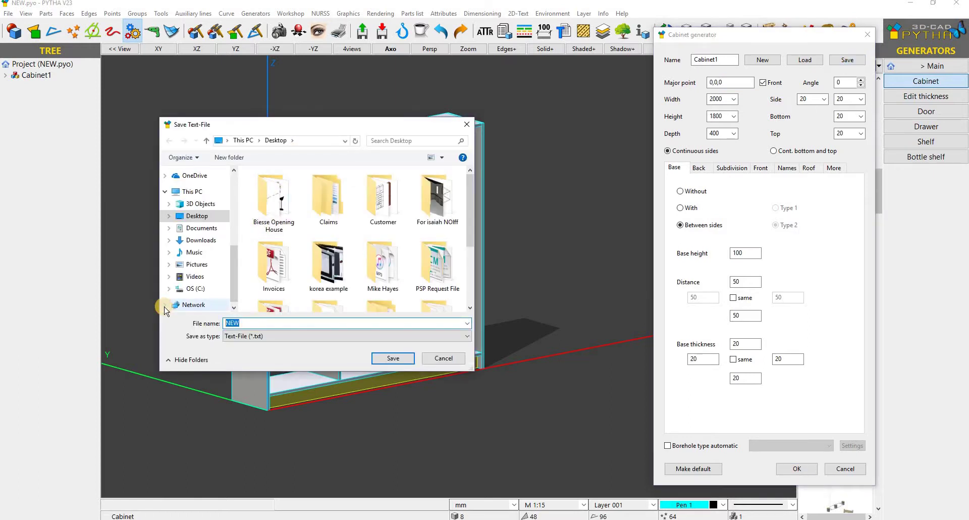
key(BackSpace)
click(393, 358)
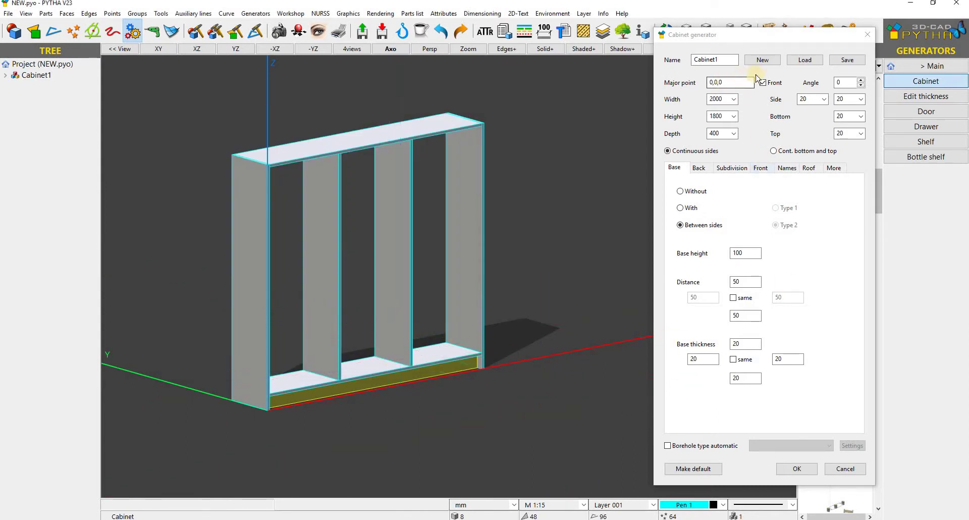
- Reset the generator to a new cabinet and load the saved Training Cabinet settings file from the Desktop
click(761, 60)
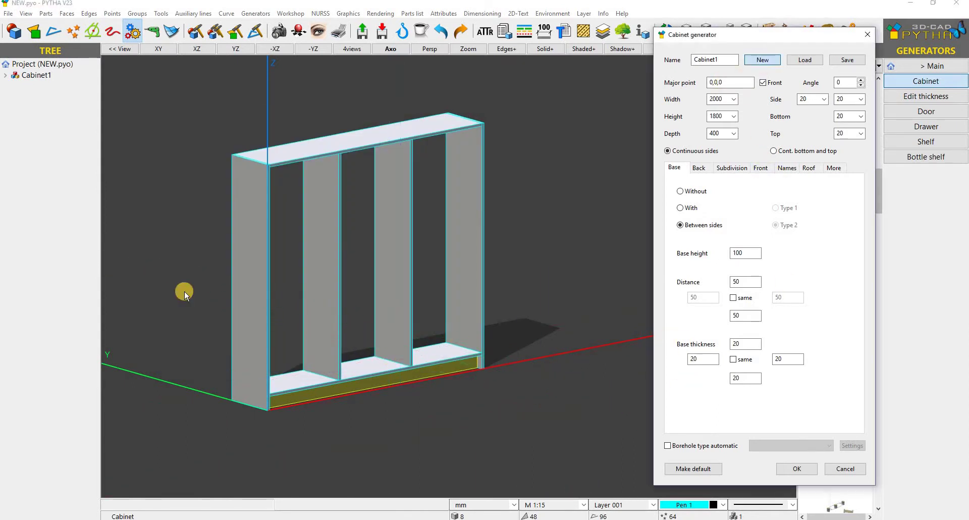
click(805, 60)
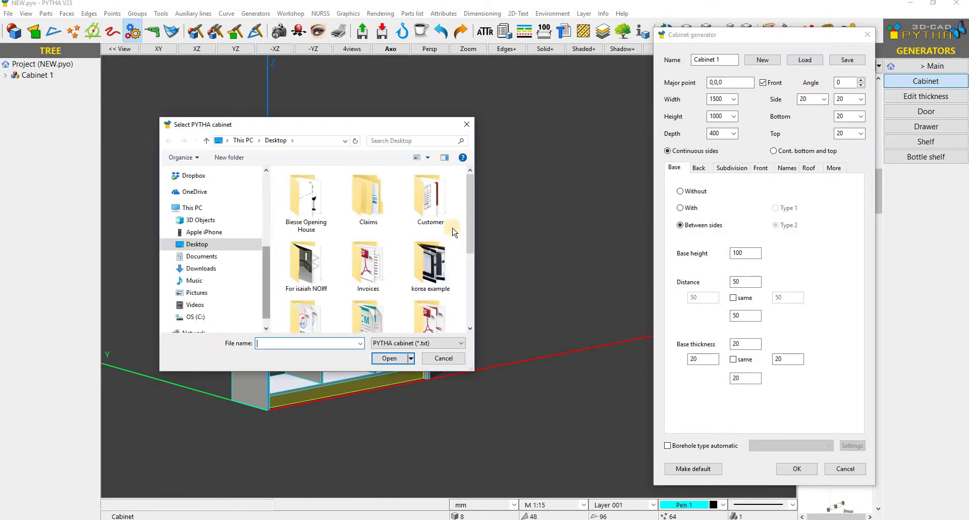
drag(478, 249, 479, 317)
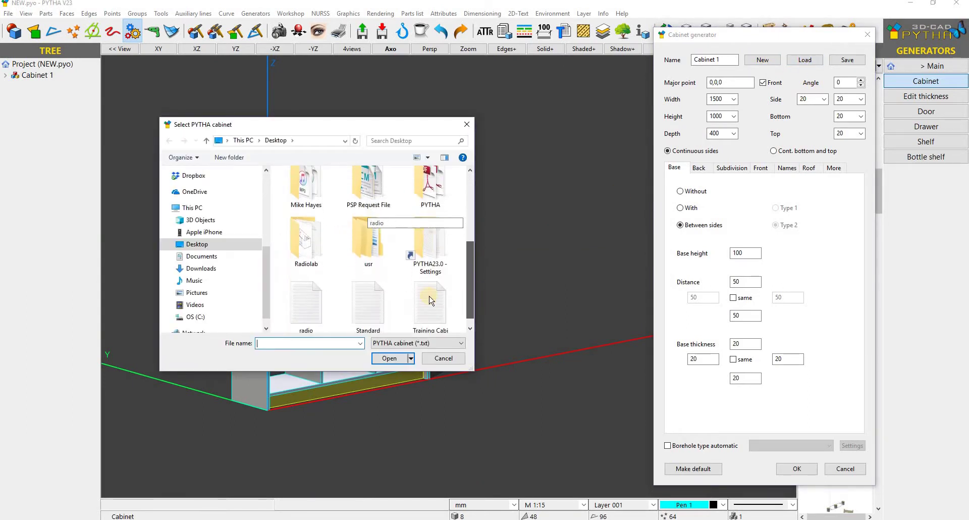
click(430, 298)
click(389, 359)
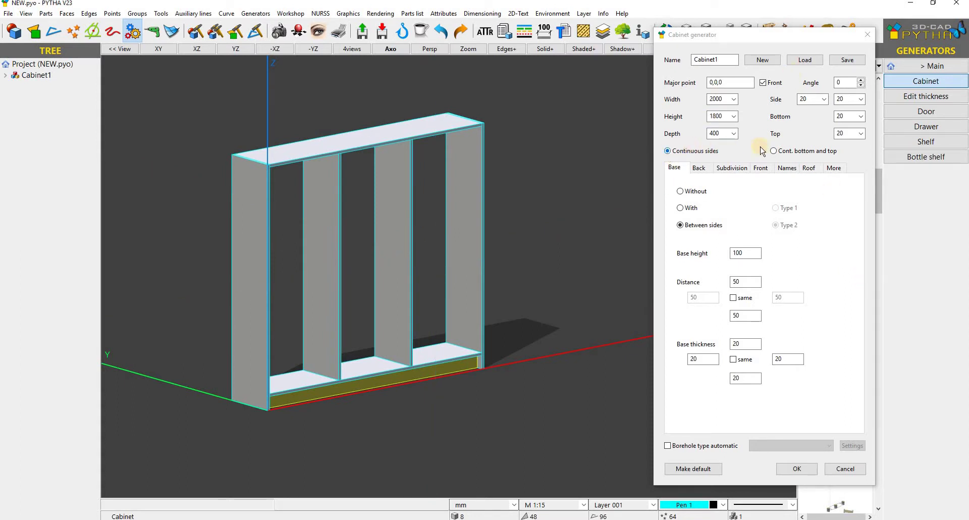
- Try the continuous bottom and top construction on the cabinet and return it to continuous sides
scroll(275, 165, up, 6)
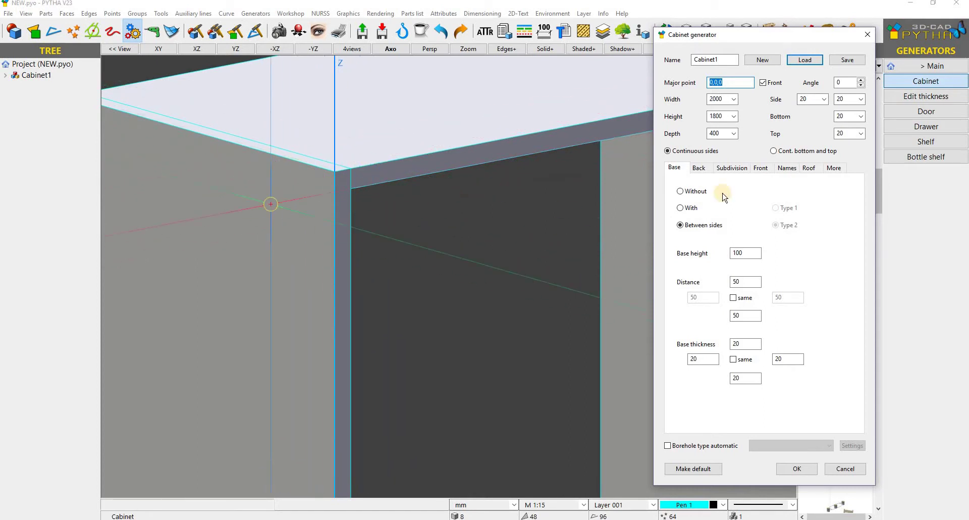
click(772, 151)
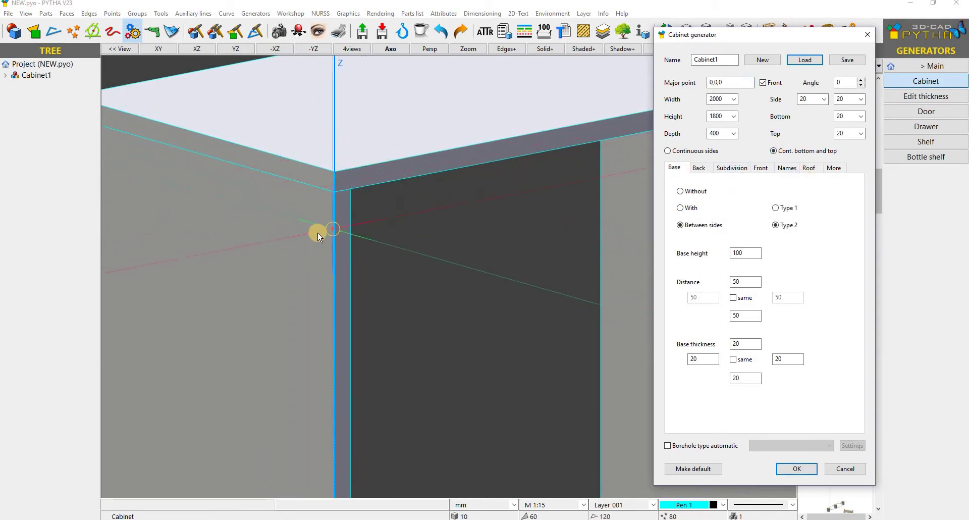
scroll(292, 213, down, 2)
scroll(299, 212, down, 2)
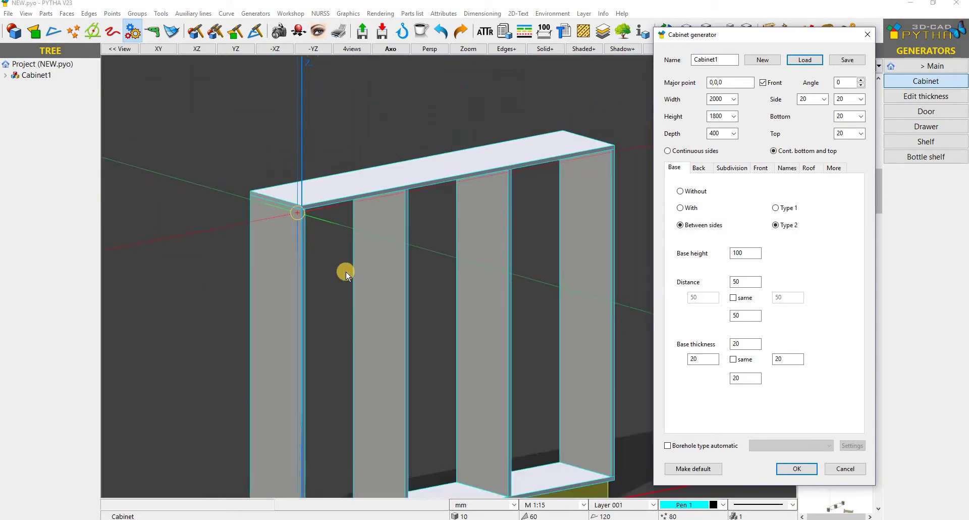
click(668, 151)
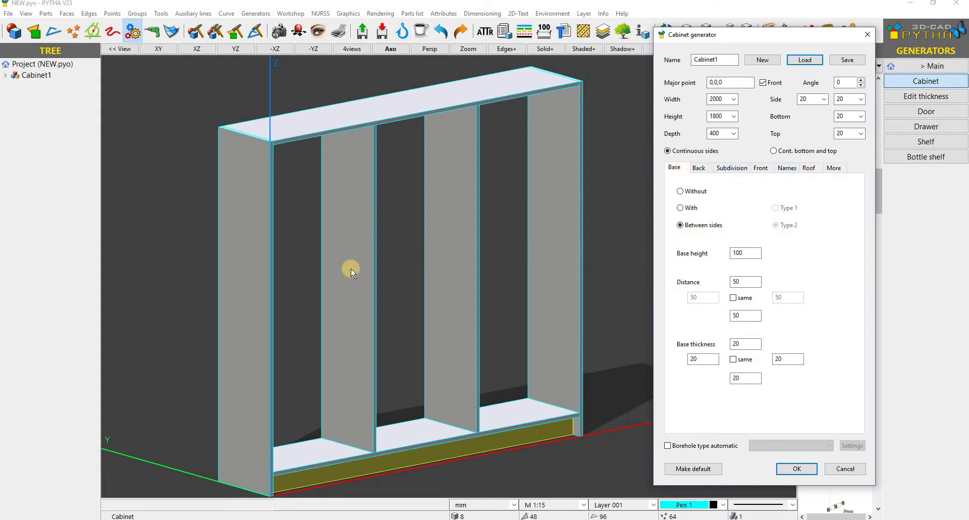
- Remove the cabinet's base by choosing the Without option, comparing it with the Between sides base
scroll(333, 227, down, 1)
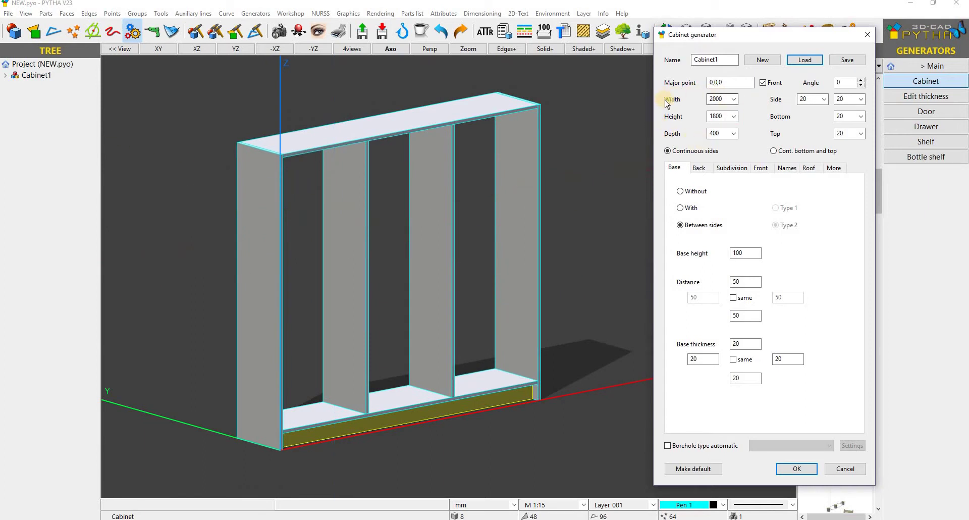
middle_drag(372, 271, 365, 265)
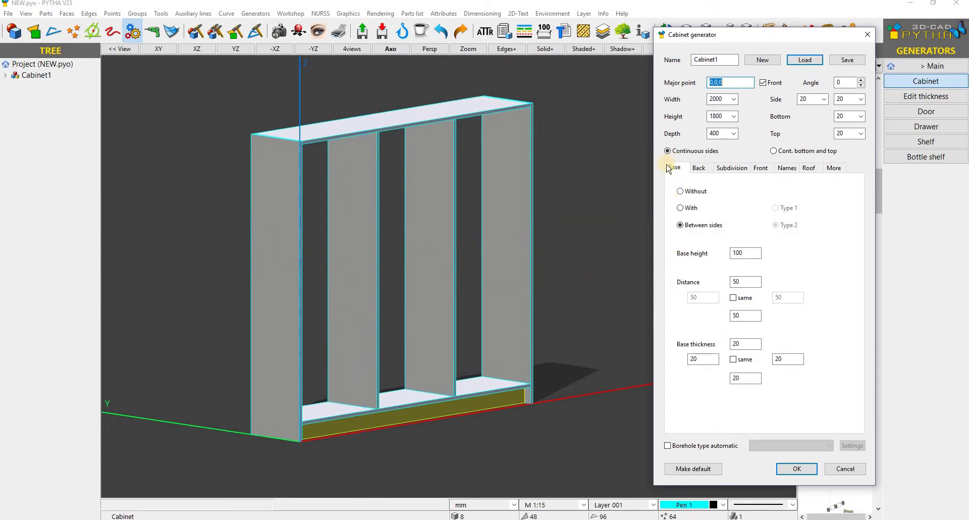
click(680, 191)
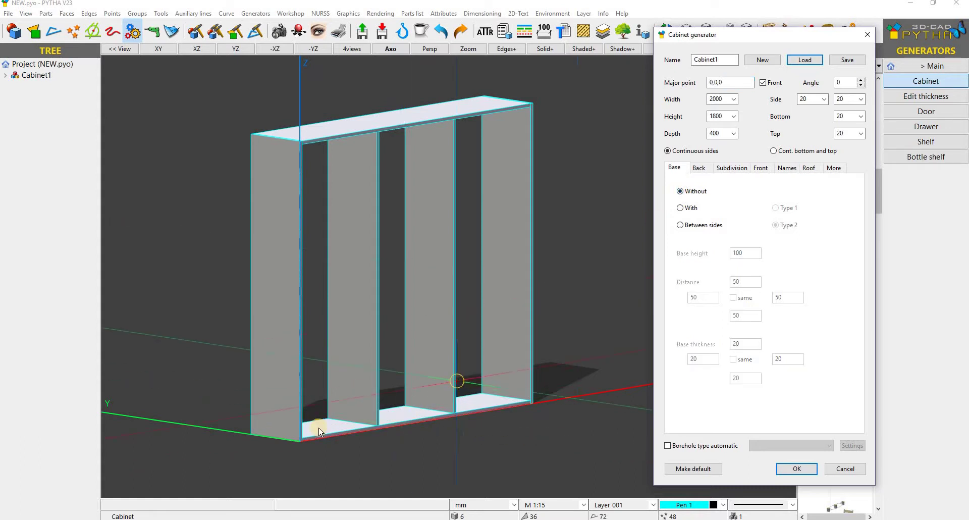
click(682, 225)
click(680, 191)
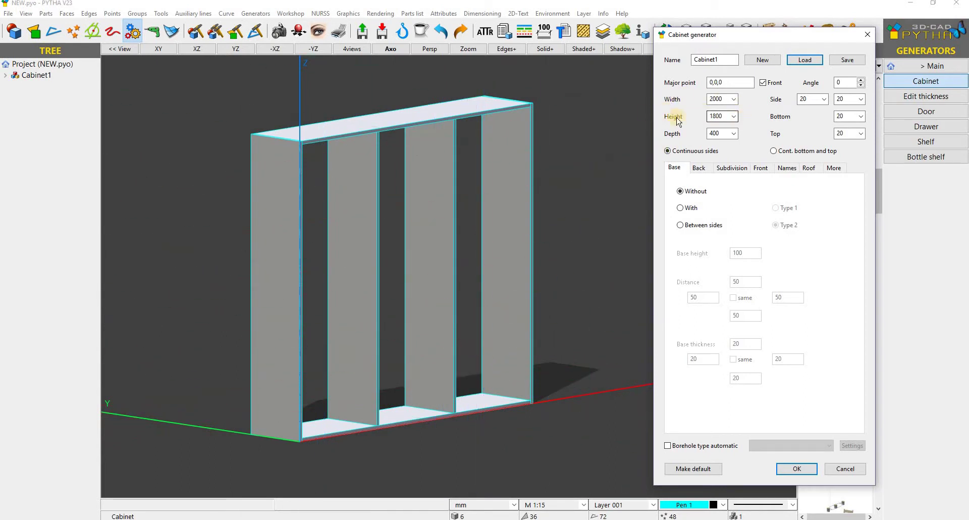
- Give the cabinet a full Type 2 base using the With option, comparing it with the Between sides base
click(681, 209)
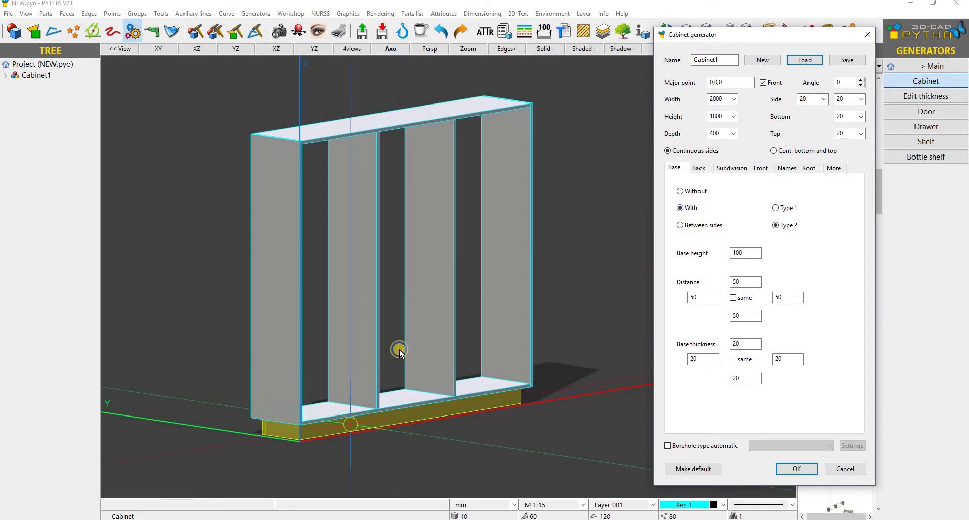
middle_drag(396, 346, 334, 425)
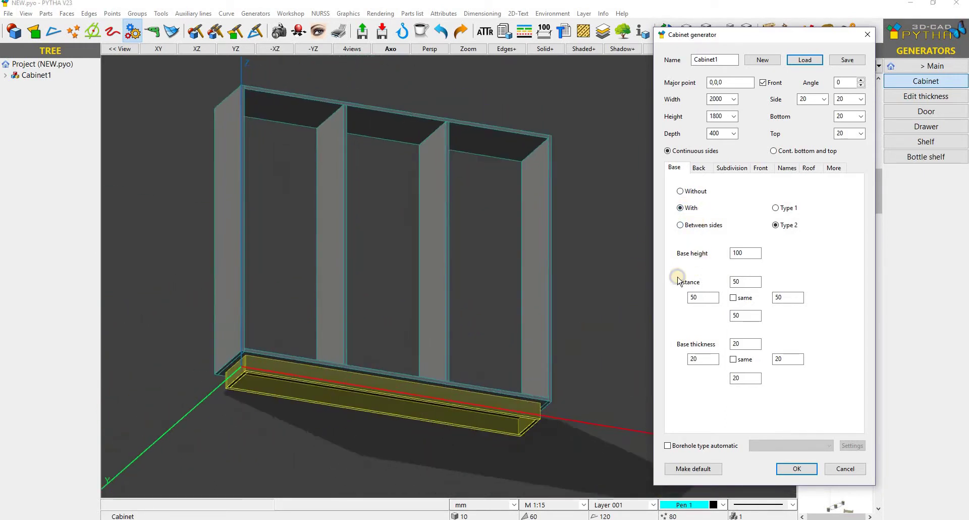
click(680, 225)
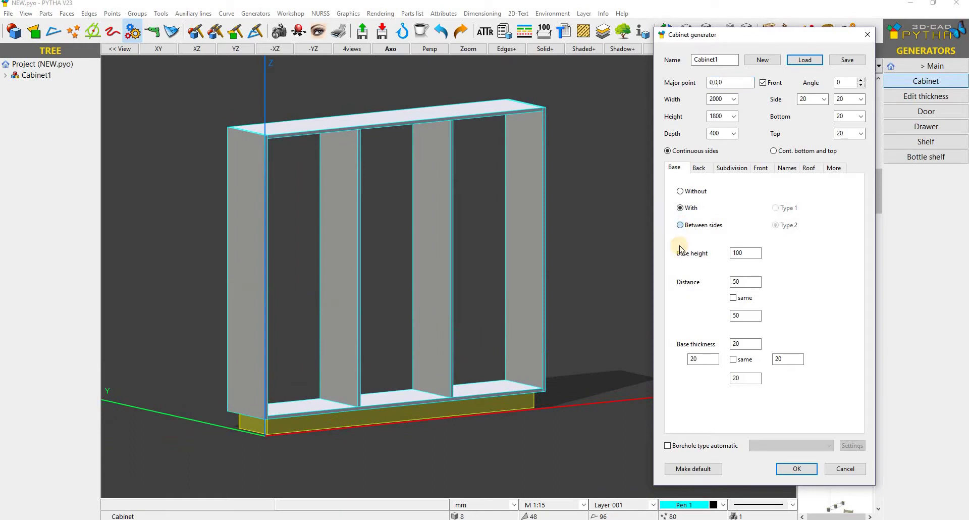
click(680, 208)
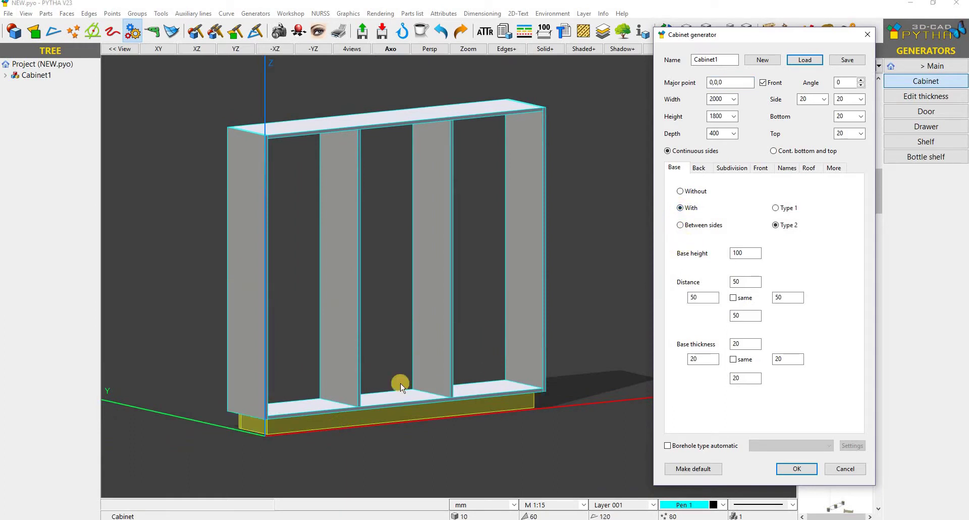
- Set the base height to 50 mm and the base's back and front distances to 0
double_click(745, 253)
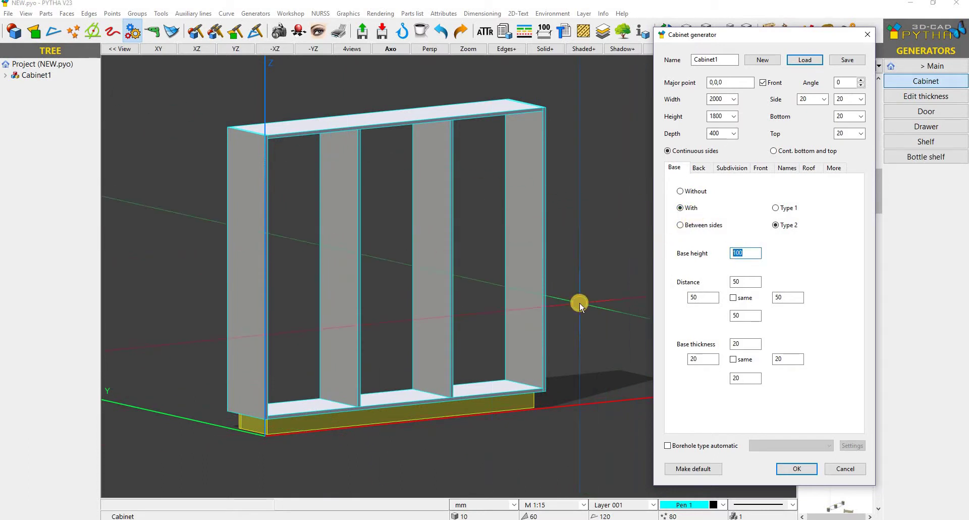
text(50)
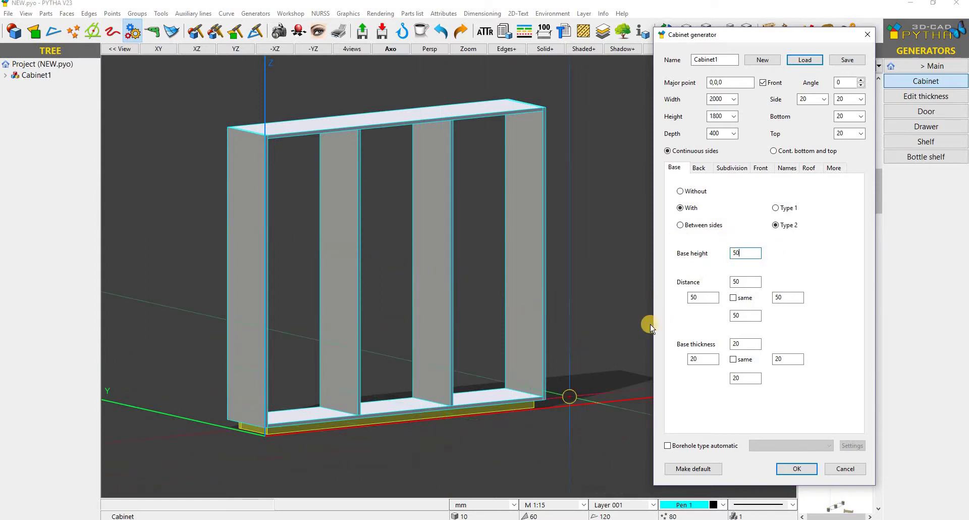
scroll(480, 353, up, 6)
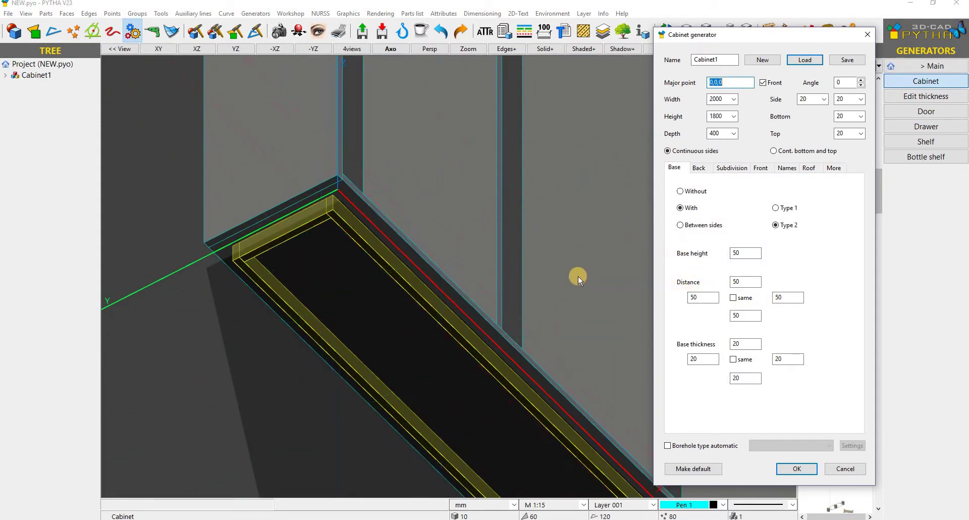
drag(745, 281, 648, 273)
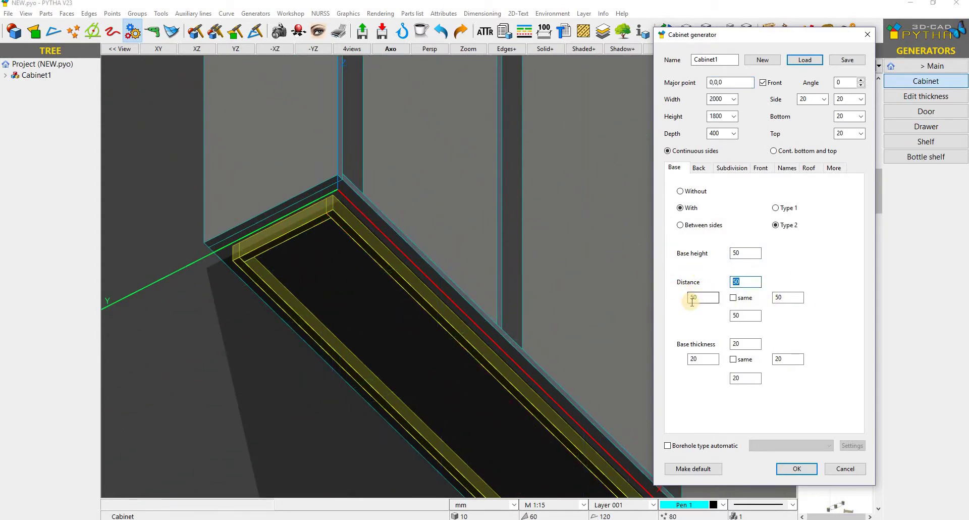
text(0)
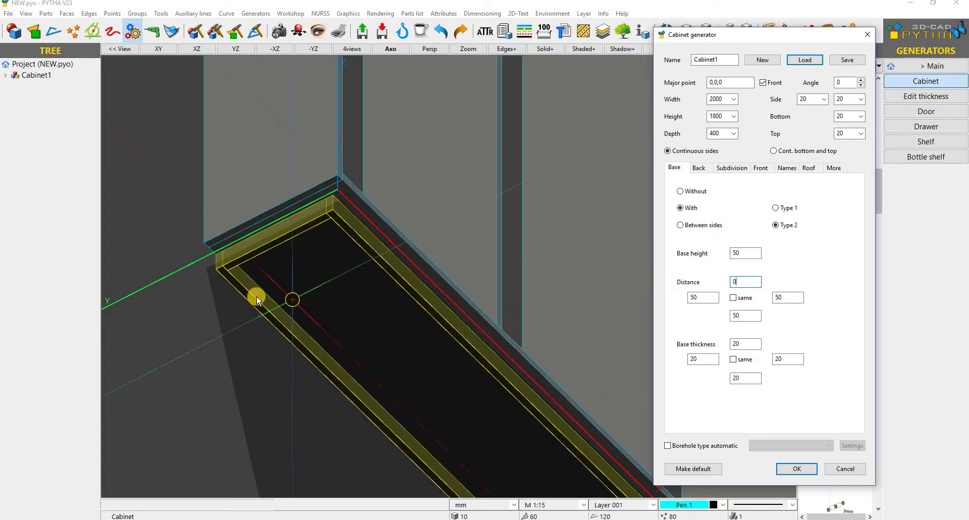
drag(742, 314, 687, 314)
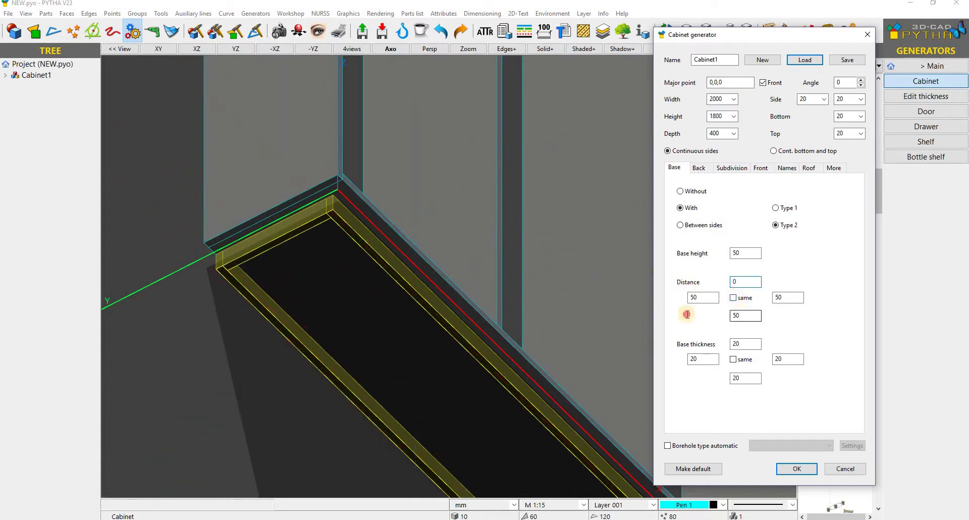
text(0)
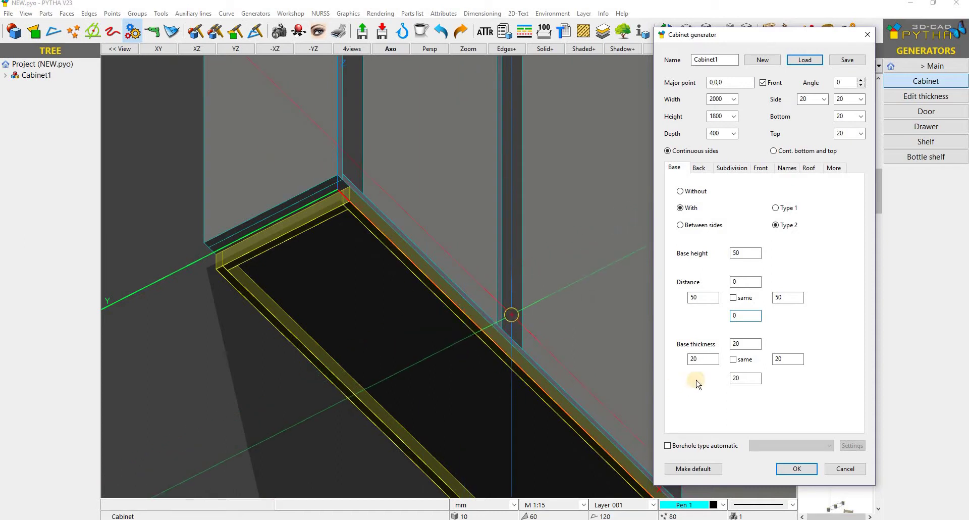
- Make the base distance the same on all four sides and set it to 20 mm
click(733, 298)
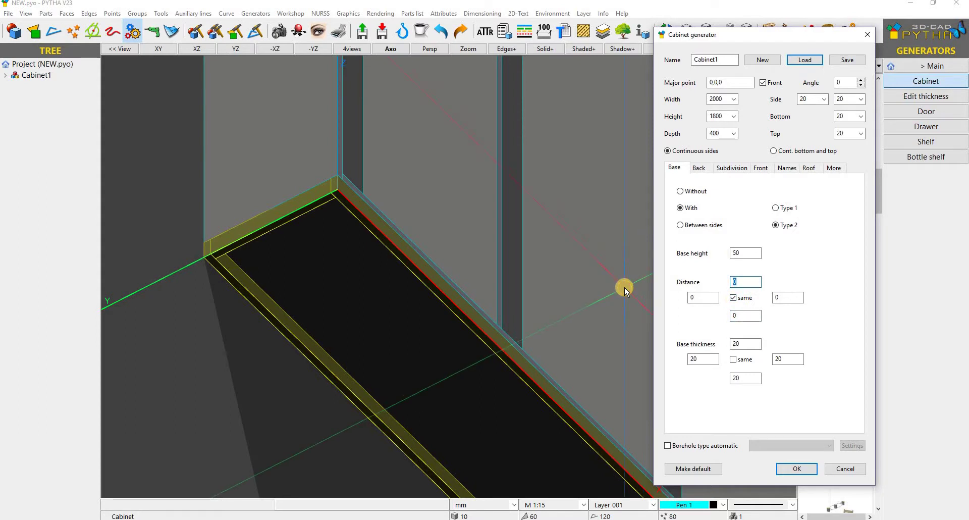
text(20)
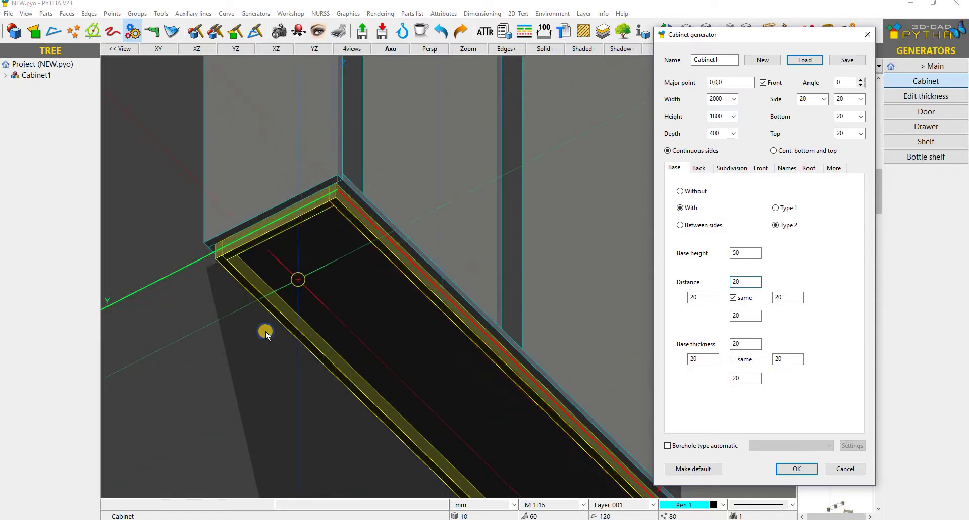
right_drag(265, 331, 323, 328)
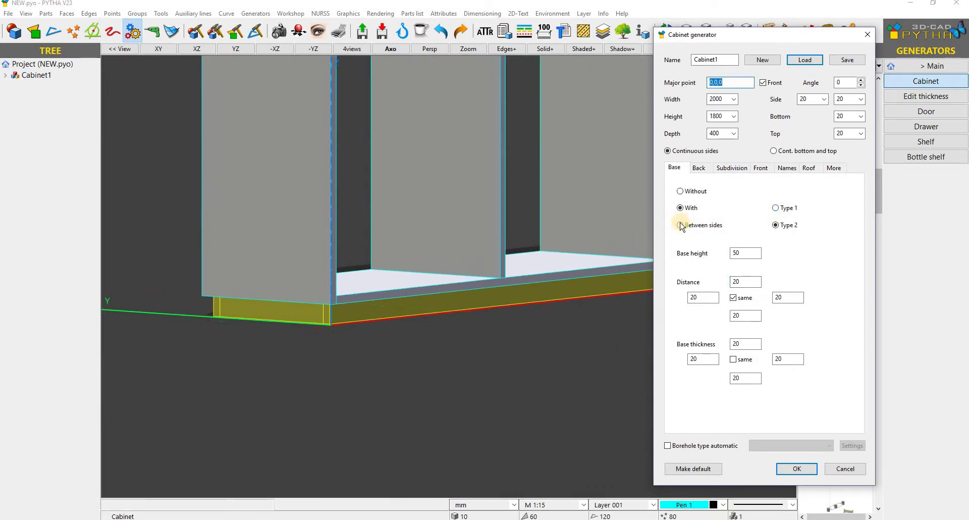
- Switch the base to the Between sides option and inspect it from below the cabinet
click(680, 225)
scroll(353, 282, up, 8)
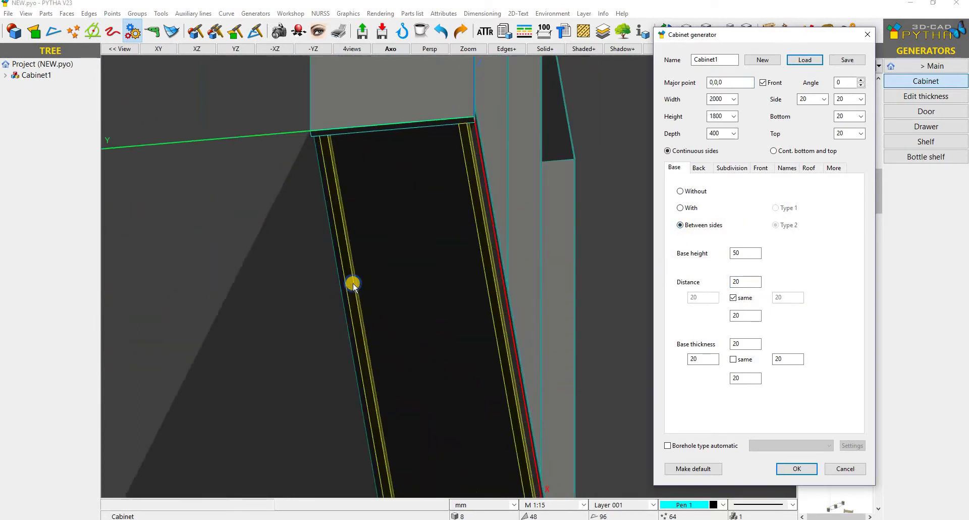
scroll(196, 283, down, 6)
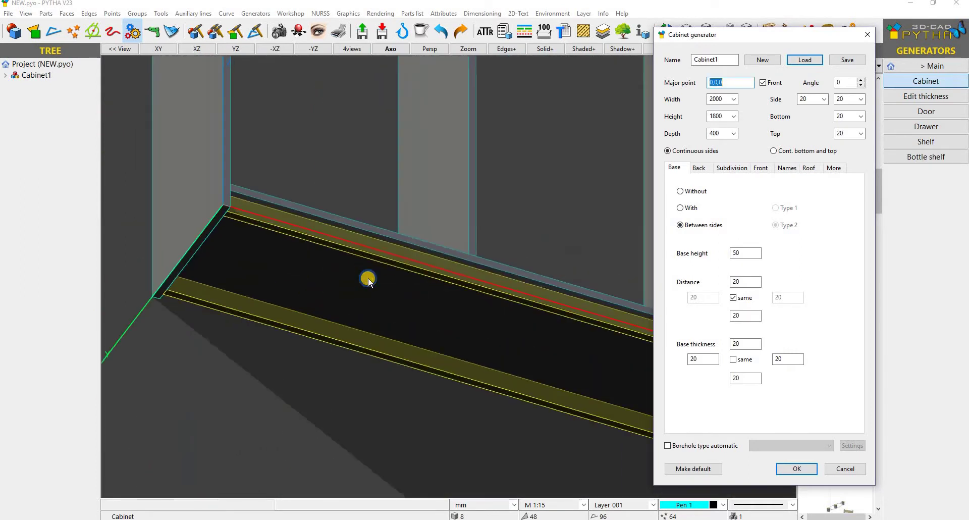
- Examine the base fitted between the cabinet's sides from below and from the front
scroll(345, 164, up, 2)
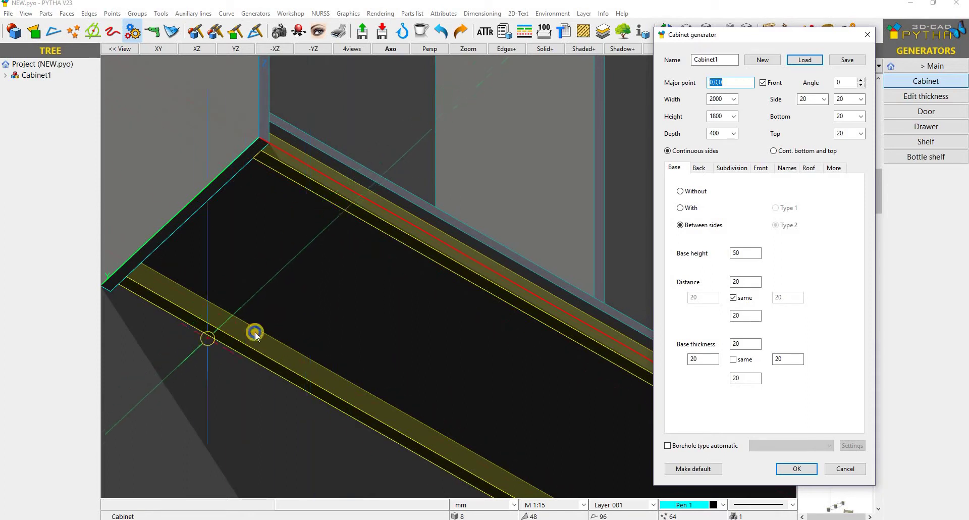
middle_drag(253, 331, 411, 238)
scroll(481, 197, down, 2)
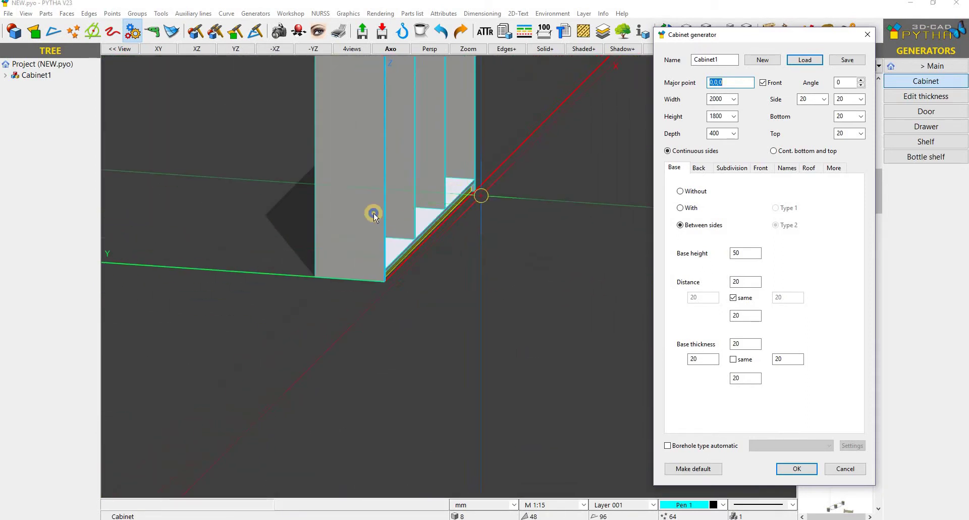
middle_drag(373, 214, 522, 181)
scroll(385, 174, down, 2)
scroll(521, 181, up, 3)
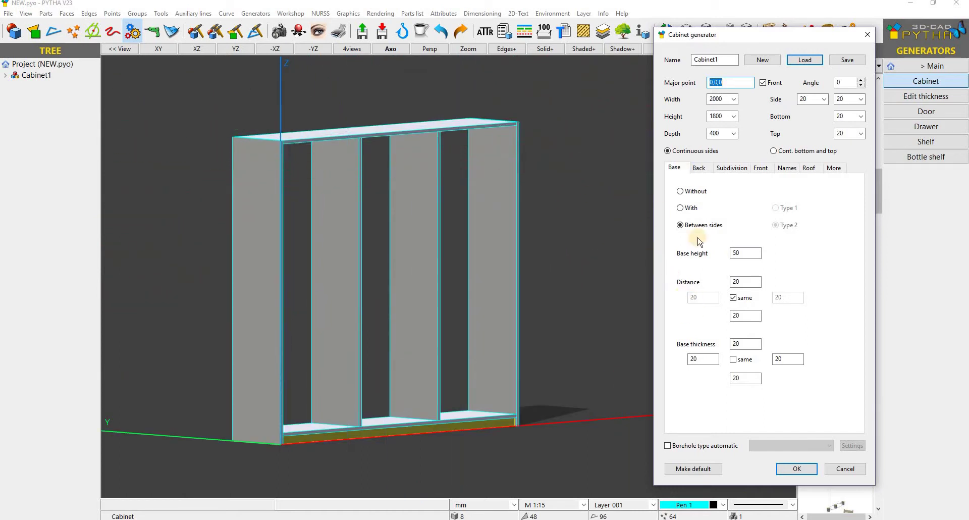
- Give the cabinet a continuous back with the Butt option and inspect its upper corner from behind
click(698, 168)
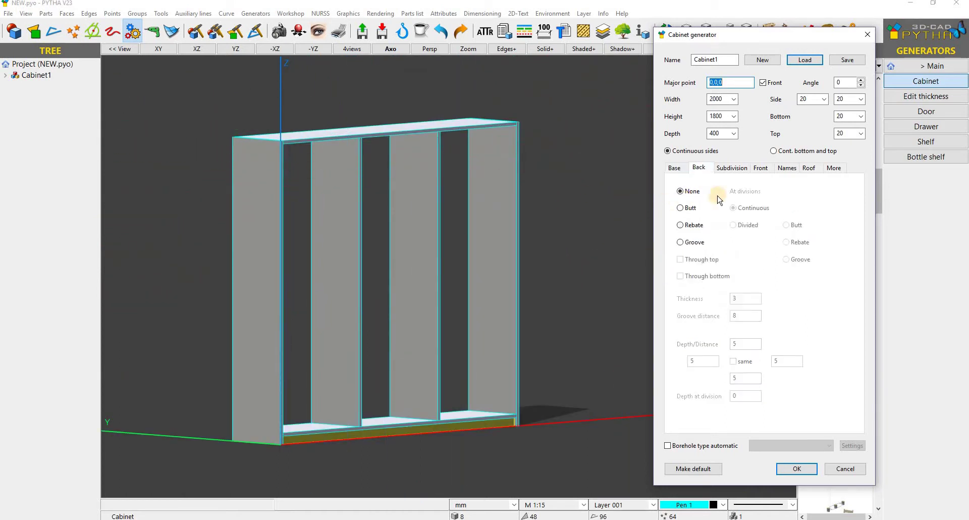
middle_drag(418, 241, 536, 244)
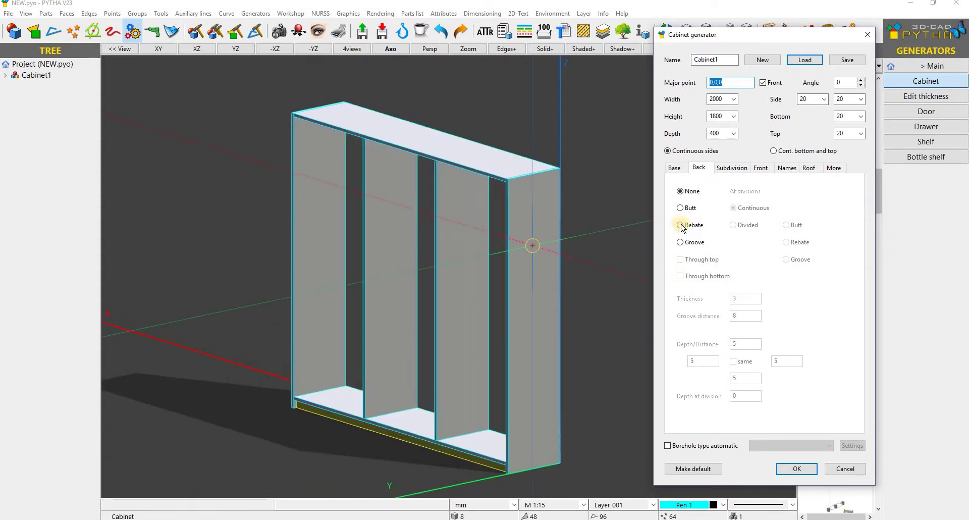
click(680, 208)
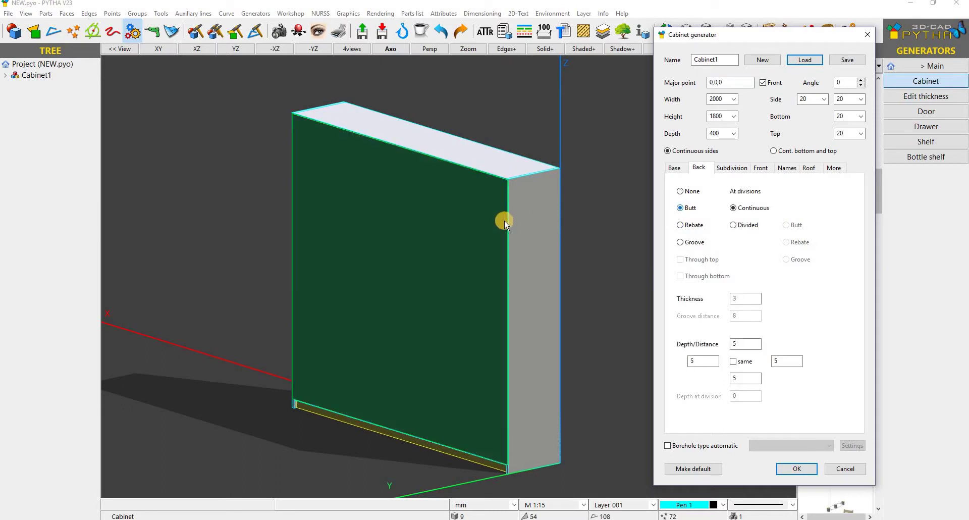
scroll(510, 188, up, 5)
mouse_move(548, 116)
middle_down()
mouse_move(530, 112)
mouse_move(546, 99)
mouse_move(491, 162)
mouse_move(564, 107)
middle_up()
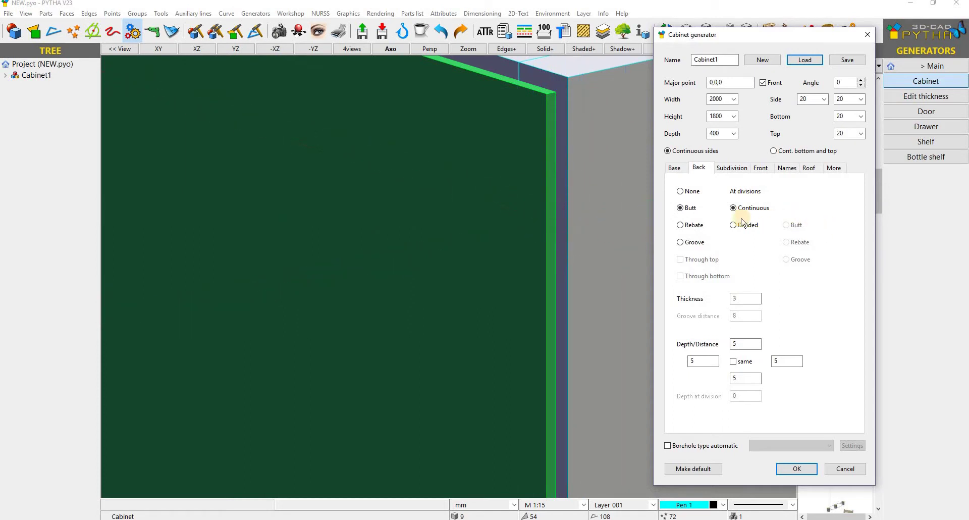
scroll(552, 244, down, 5)
scroll(457, 250, down, 3)
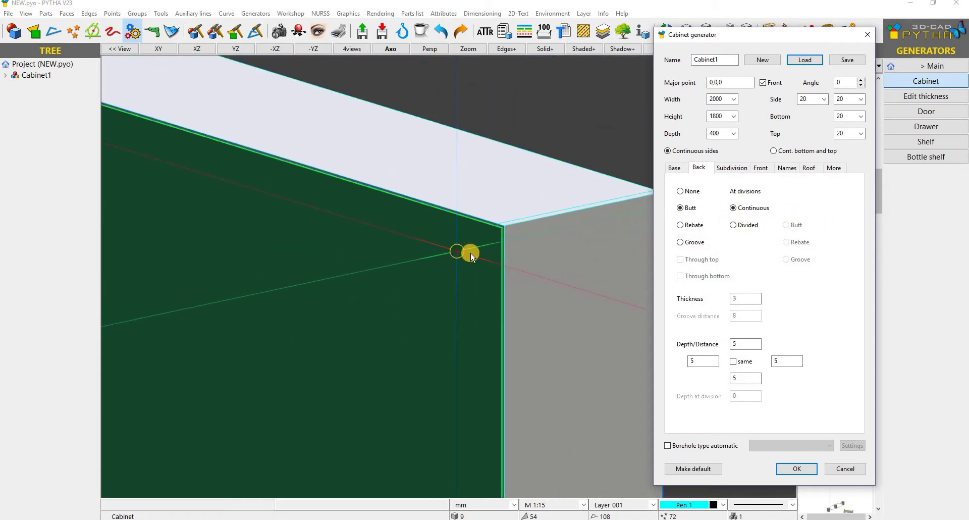
middle_drag(496, 254, 533, 245)
scroll(534, 245, down, 3)
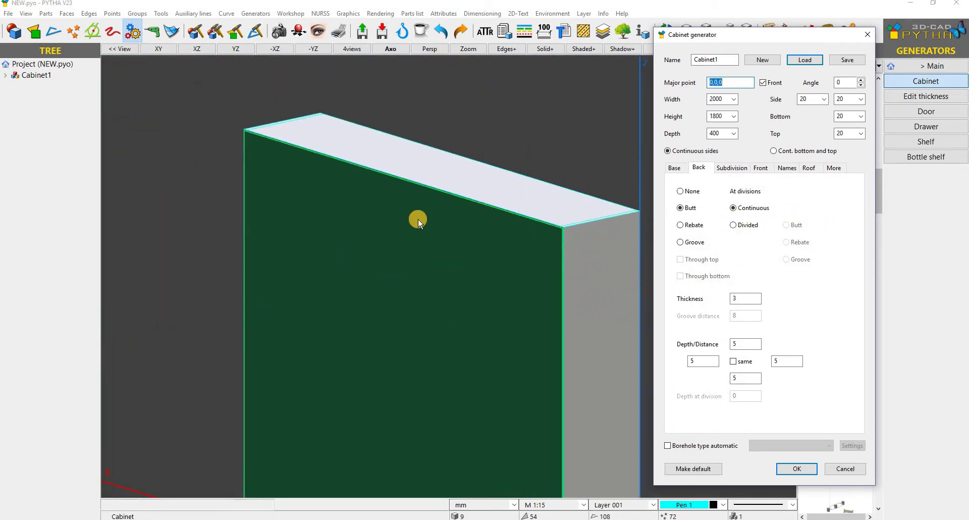
- Change the butt back to Divided at the divisions and inspect the panel's setback from the cabinet edge
click(732, 225)
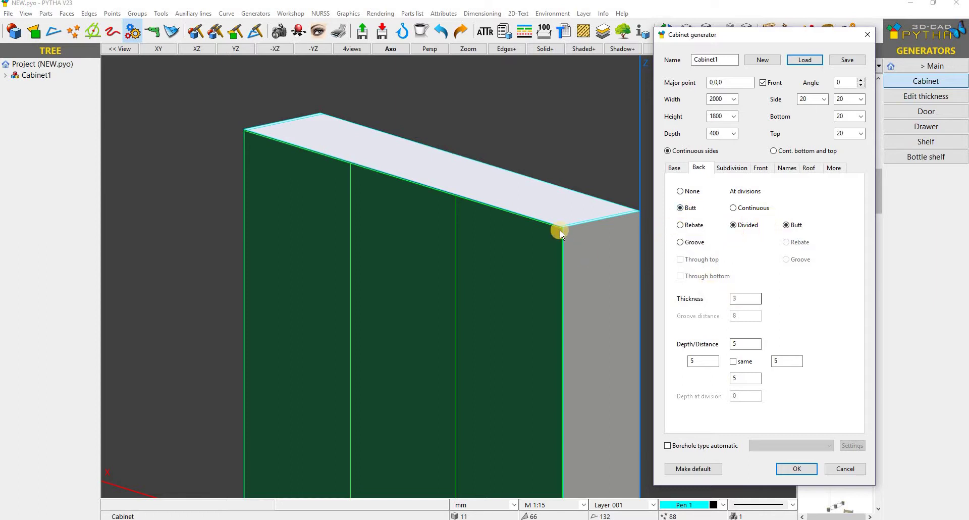
scroll(560, 230, up, 3)
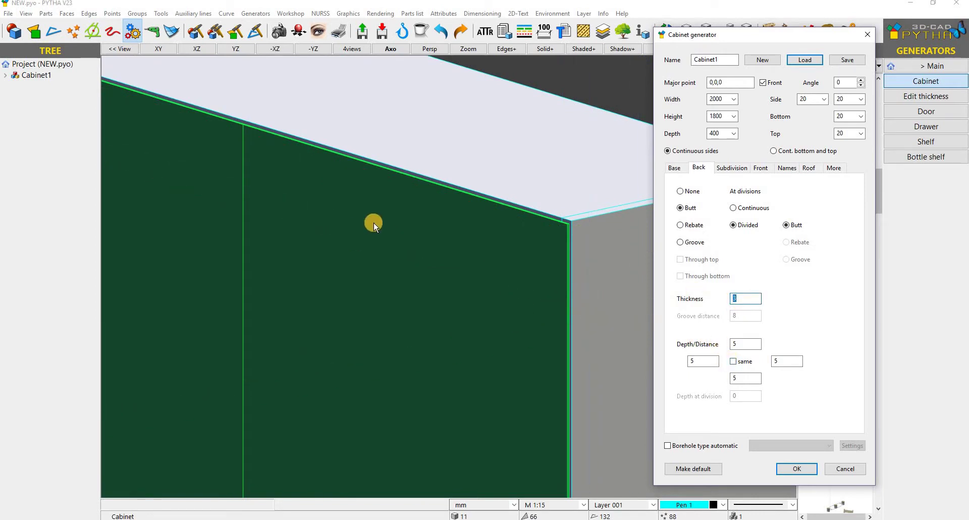
middle_drag(542, 265, 607, 247)
scroll(626, 227, up, 3)
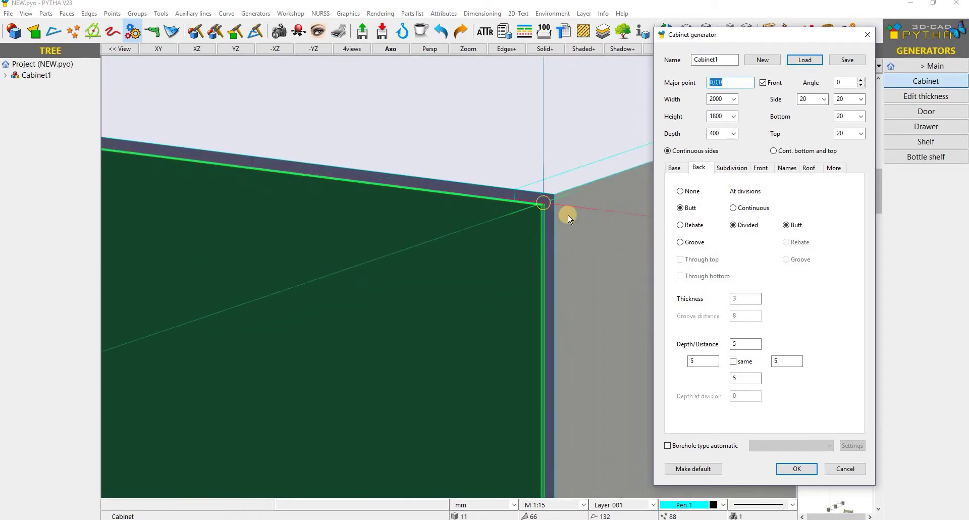
scroll(567, 213, up, 2)
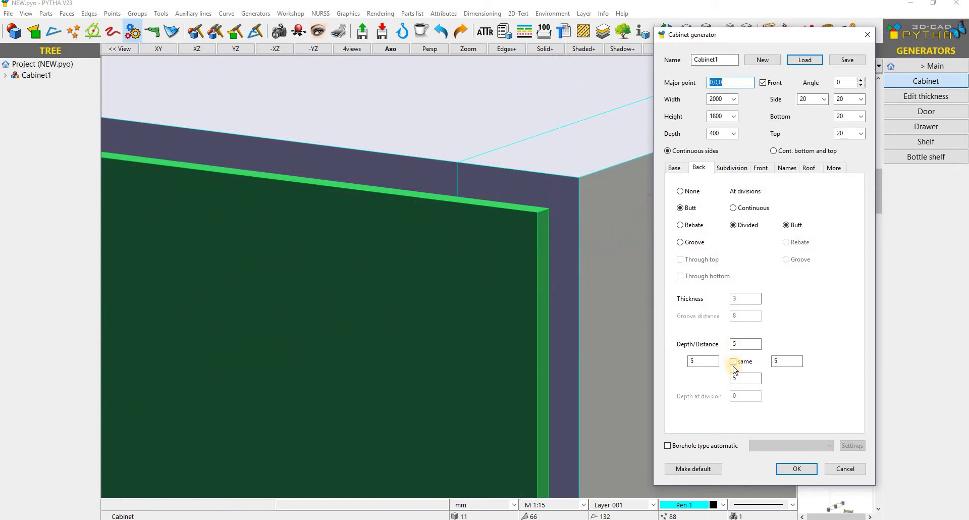
- Make the back's Depth/Distance the same on all sides and set it to 0
double_click(740, 343)
text(0)
scroll(456, 214, down, 4)
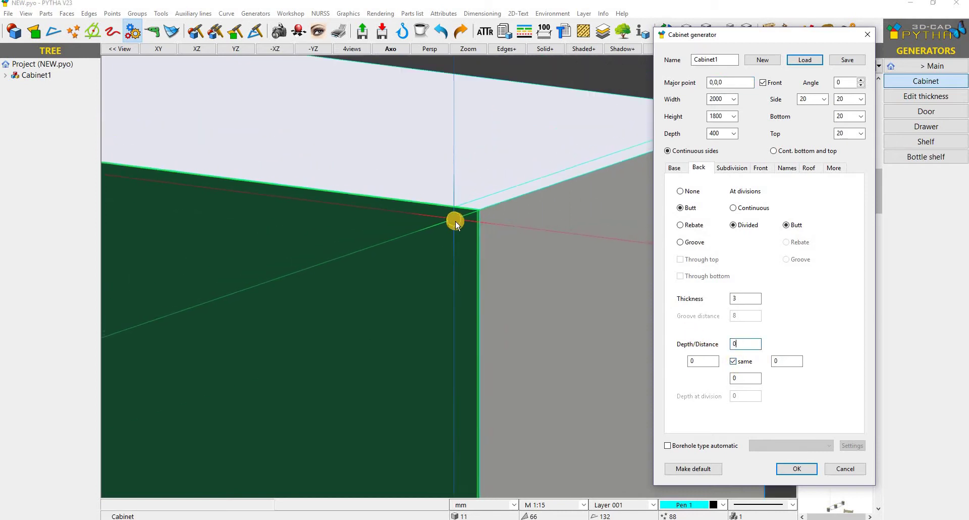
middle_drag(480, 244, 546, 256)
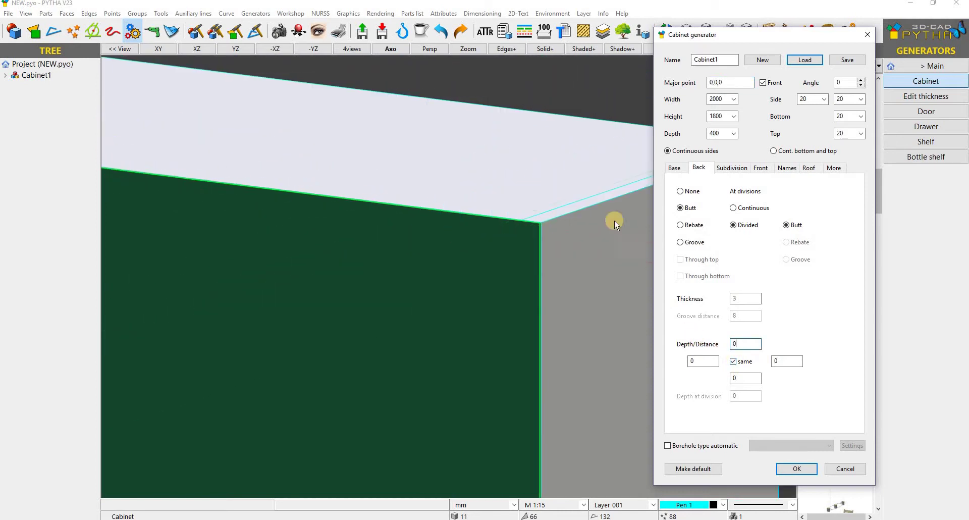
- Switch the back to Rebate and set its Depth/Distance to 8 on all sides
click(681, 225)
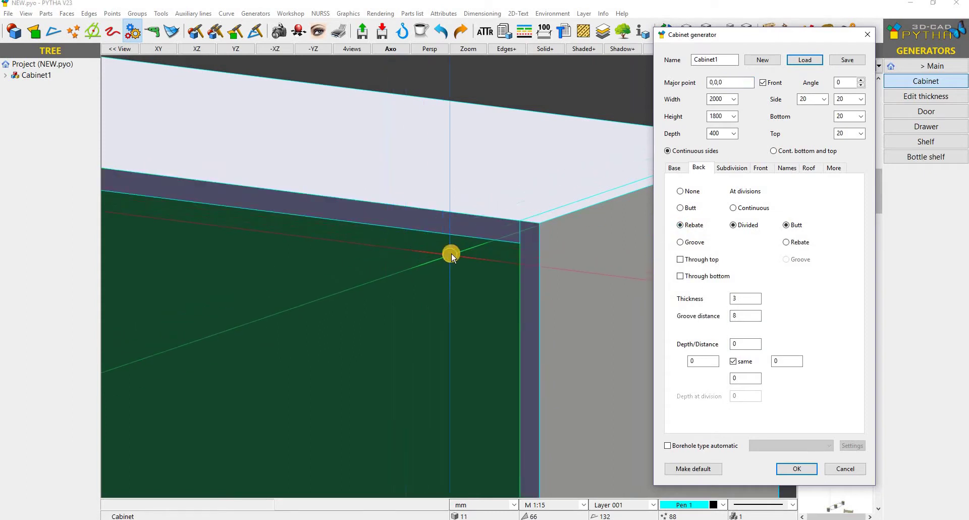
scroll(485, 261, up, 1)
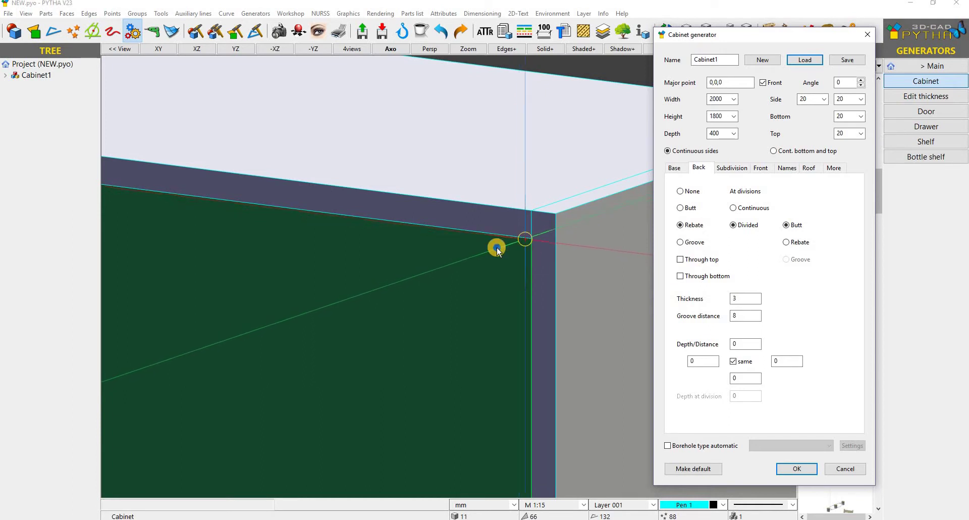
middle_drag(407, 245, 446, 241)
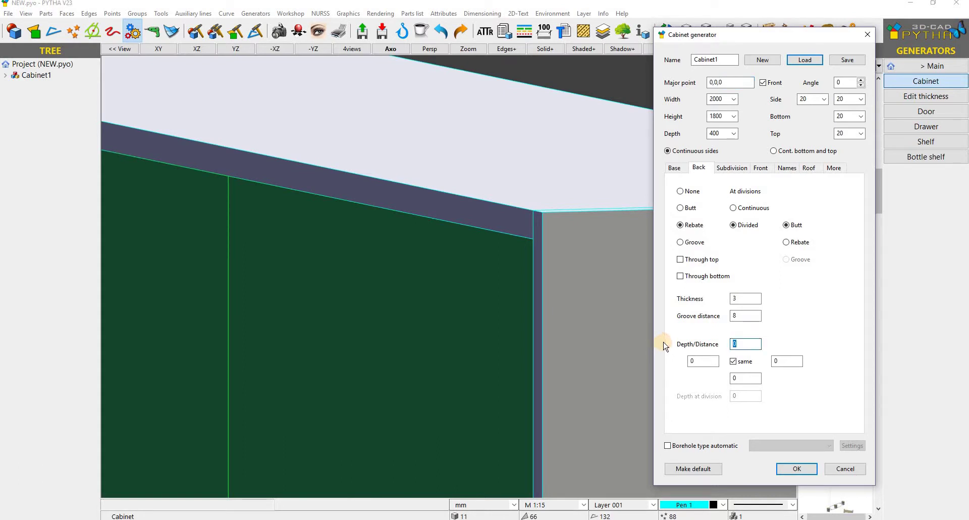
text(8)
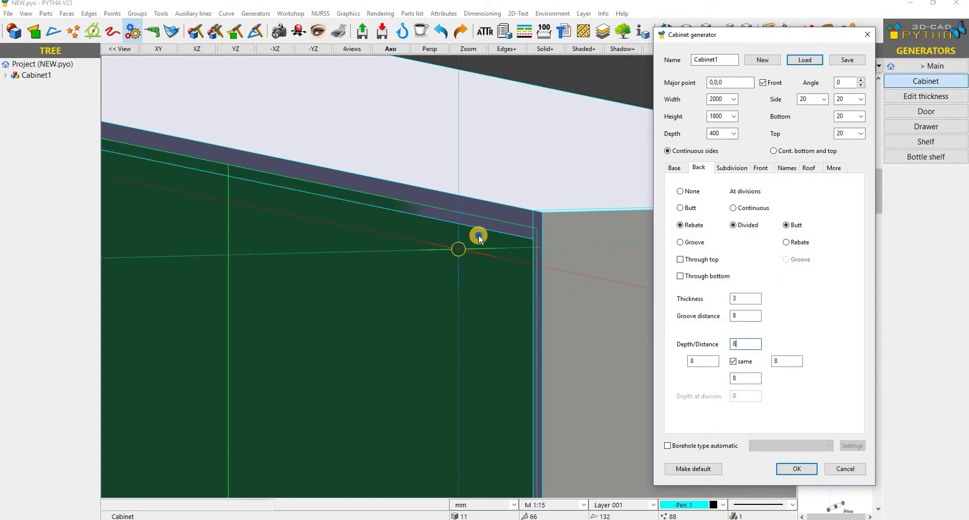
mouse_move(475, 233)
middle_down()
mouse_move(488, 255)
mouse_move(616, 225)
mouse_move(531, 207)
middle_up()
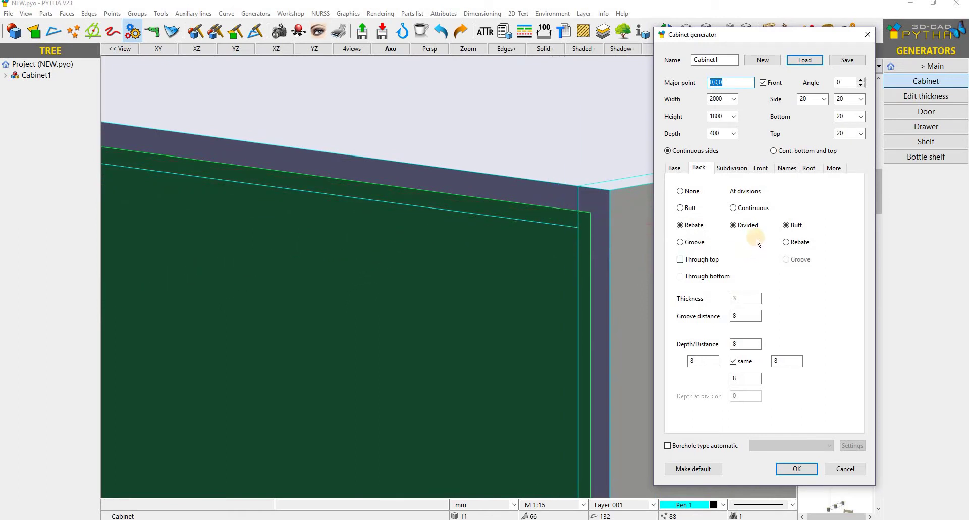
- Switch the back to Groove and turn off the solid display to inspect the panel inside its groove
click(680, 242)
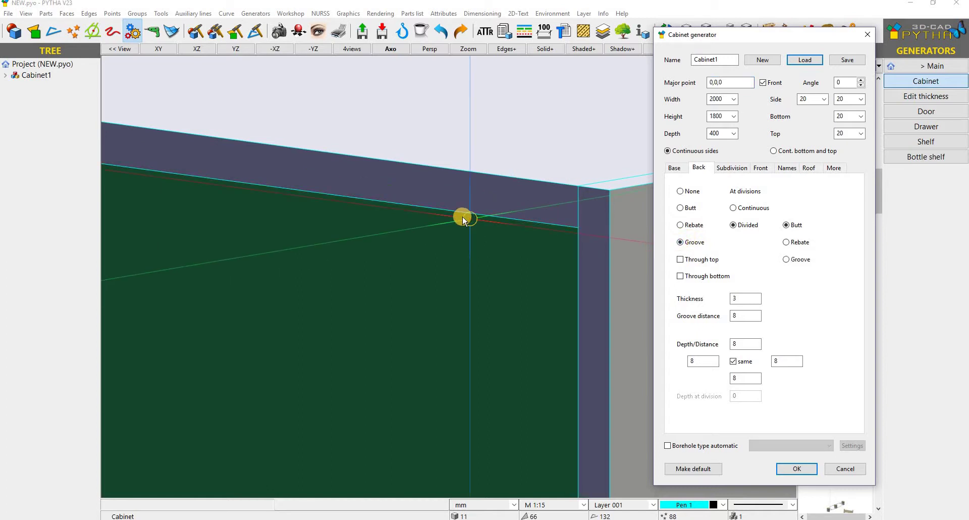
scroll(463, 217, down, 3)
scroll(604, 241, up, 5)
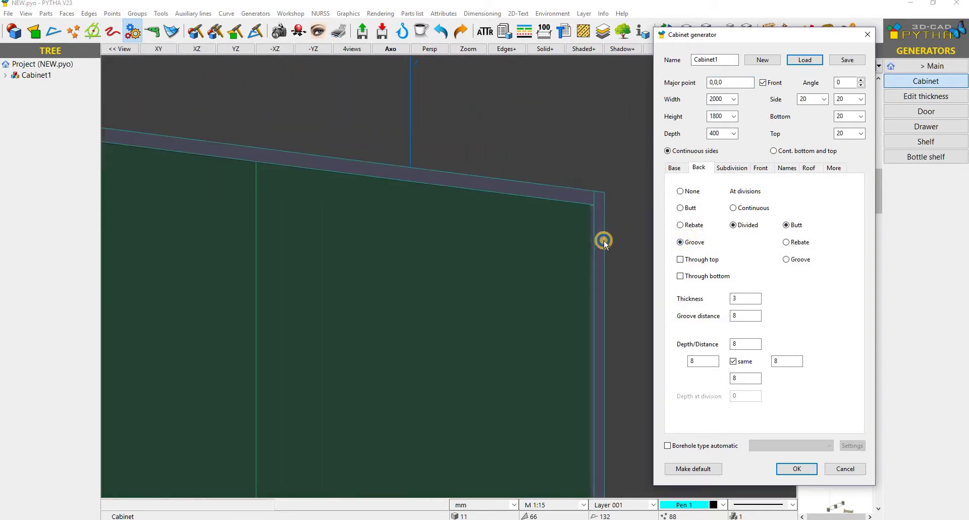
scroll(583, 225, up, 3)
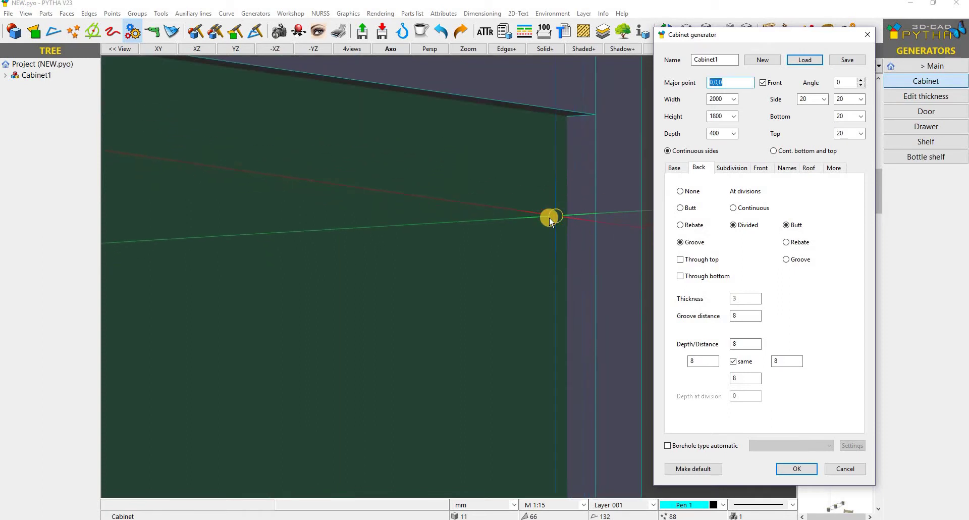
scroll(549, 217, up, 2)
click(546, 49)
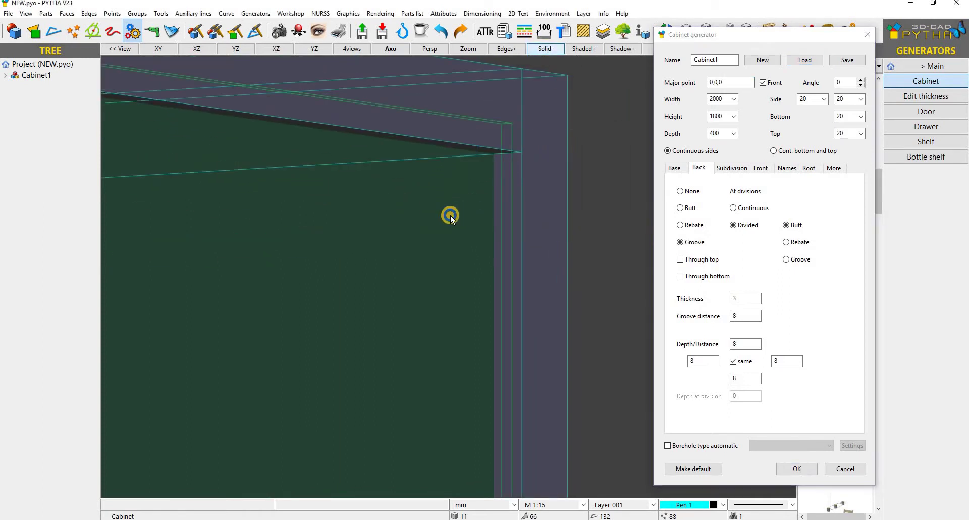
middle_drag(449, 214, 386, 215)
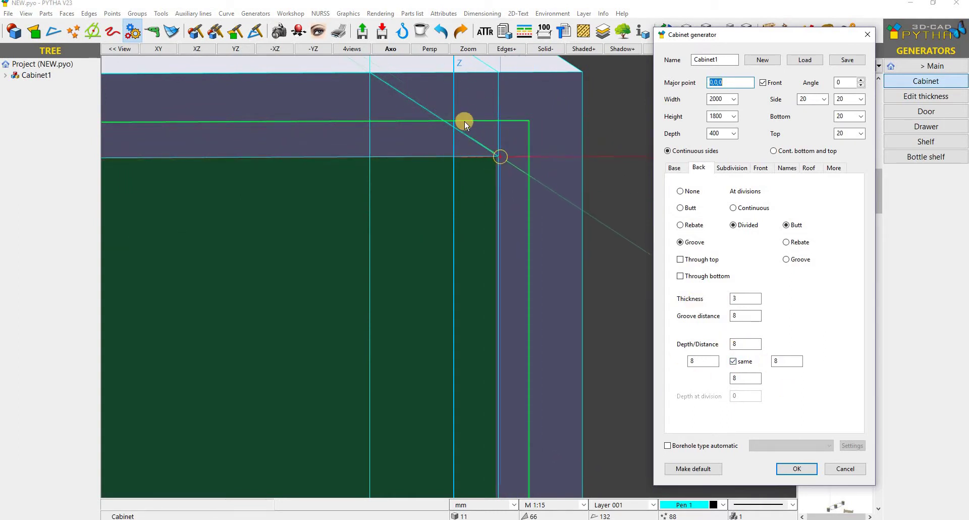
- Make the grooved back continuous across the divisions and set the groove distance to 20
middle_drag(485, 217, 527, 217)
scroll(527, 217, up, 3)
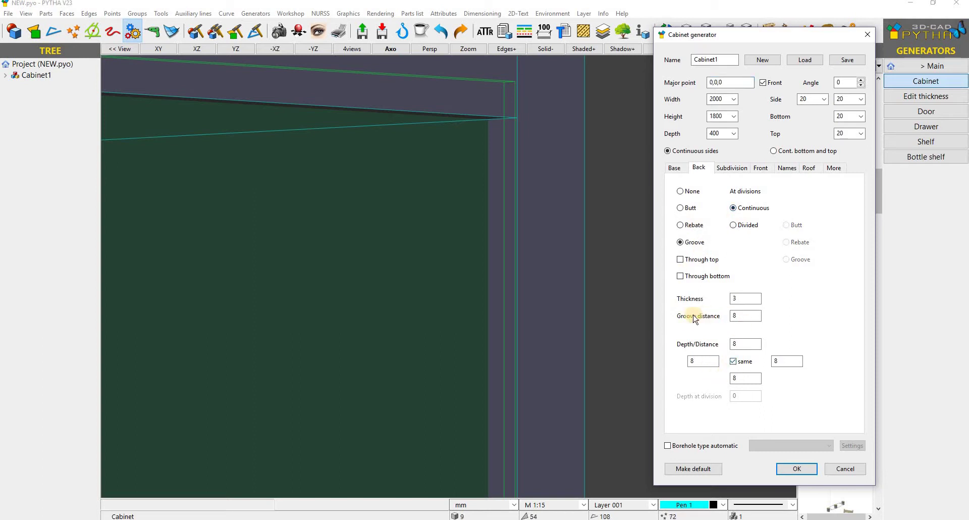
middle_drag(543, 178, 468, 233)
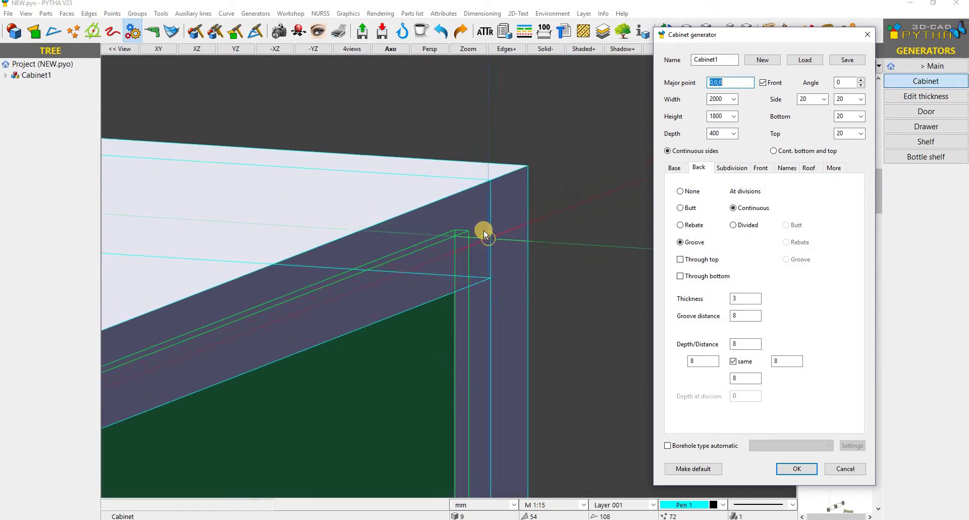
double_click(735, 313)
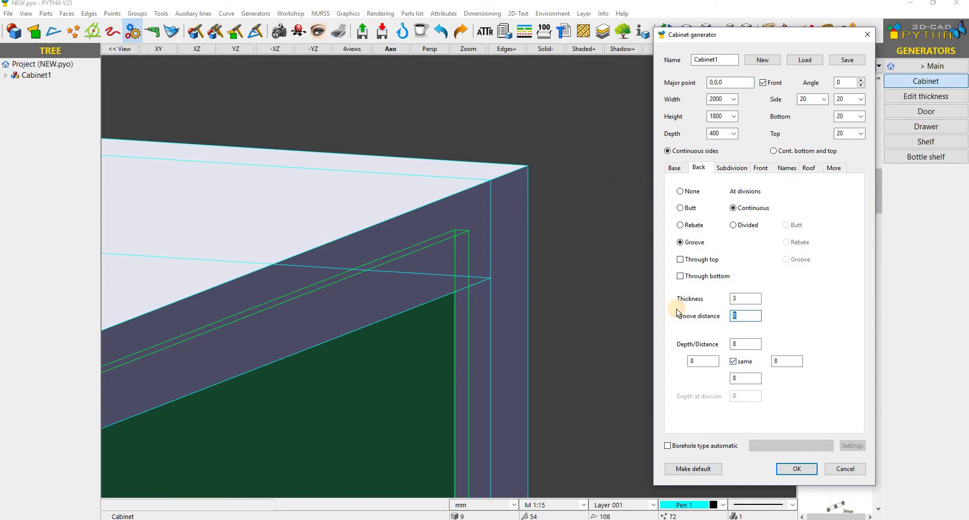
text(20)
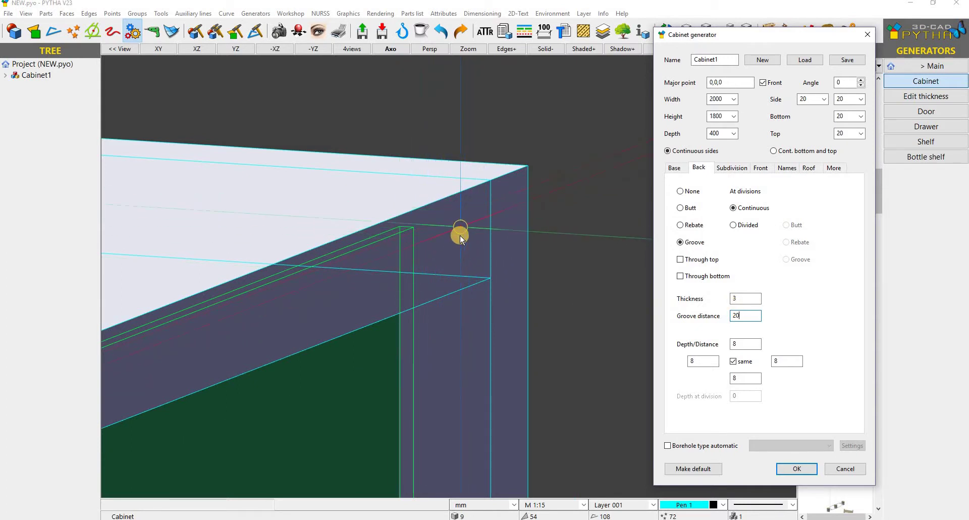
scroll(459, 235, down, 3)
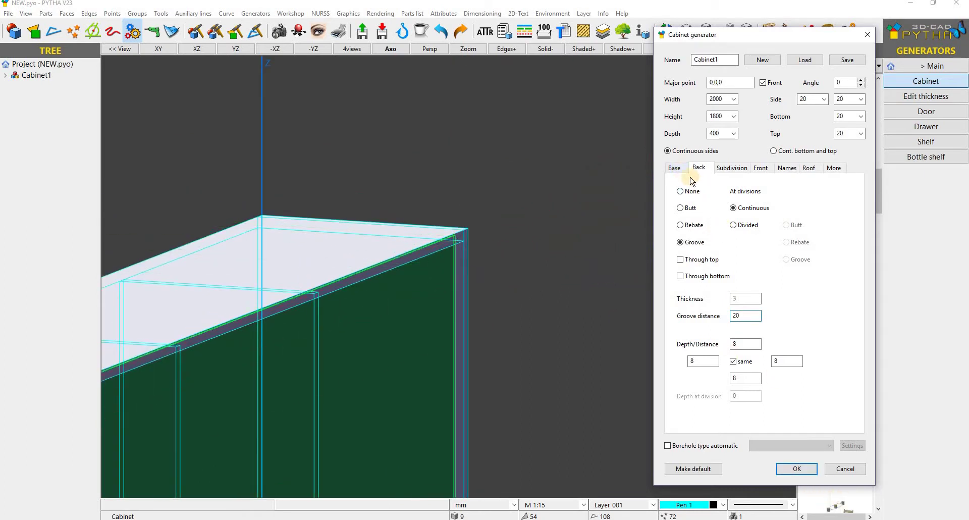
- Set the back to Butt and restore the solid display with the cabinet seen from the front
click(679, 207)
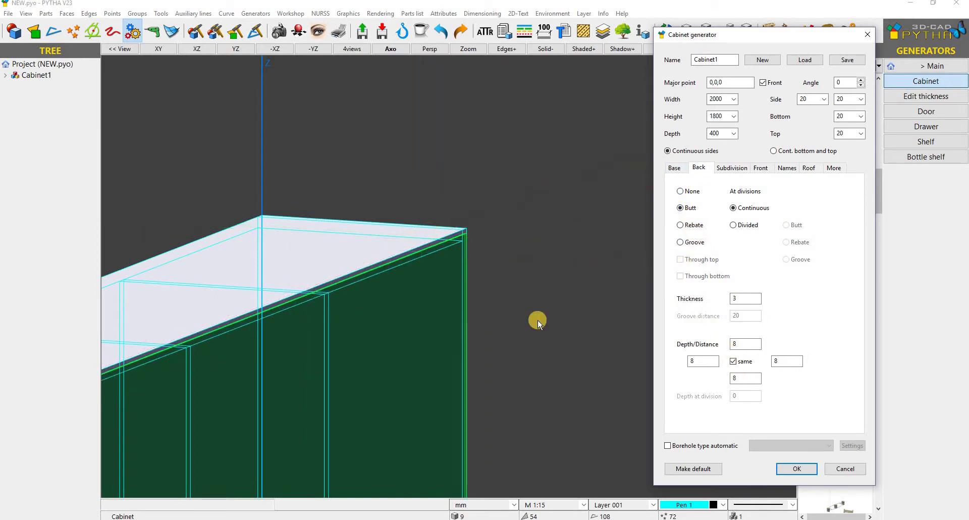
right_drag(273, 274, 576, 168)
scroll(281, 221, down, 4)
scroll(416, 289, down, 4)
right_drag(416, 289, 727, 202)
click(547, 50)
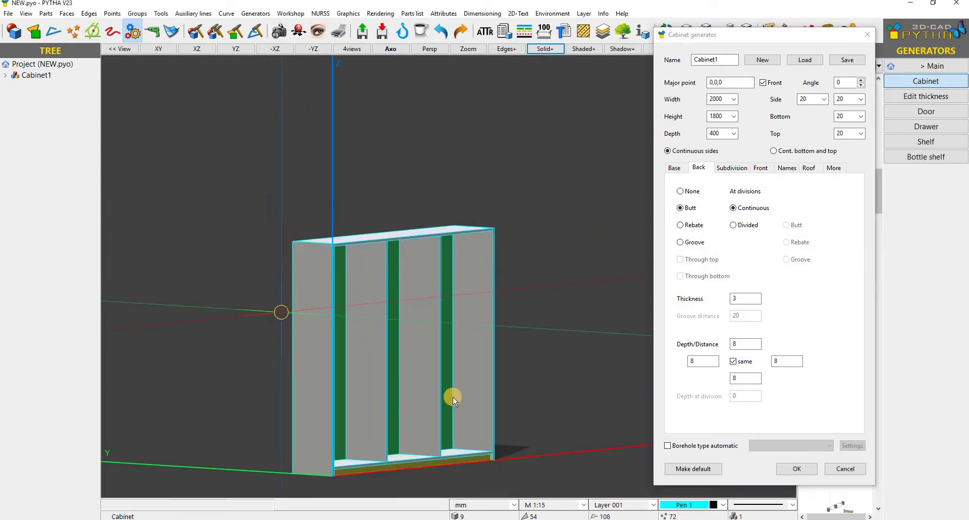
- Set the cabinet's number of divisions to 5 in the subdivision settings
scroll(452, 396, up, 5)
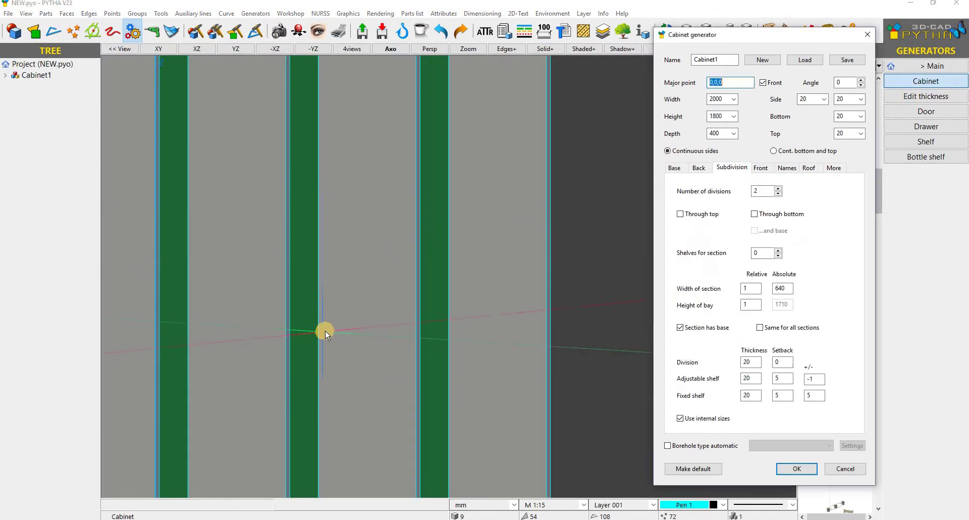
scroll(325, 331, down, 4)
mouse_move(325, 331)
right_down()
mouse_move(291, 328)
mouse_move(314, 329)
mouse_move(327, 281)
mouse_move(425, 276)
mouse_move(393, 304)
mouse_move(338, 256)
mouse_move(425, 183)
right_up()
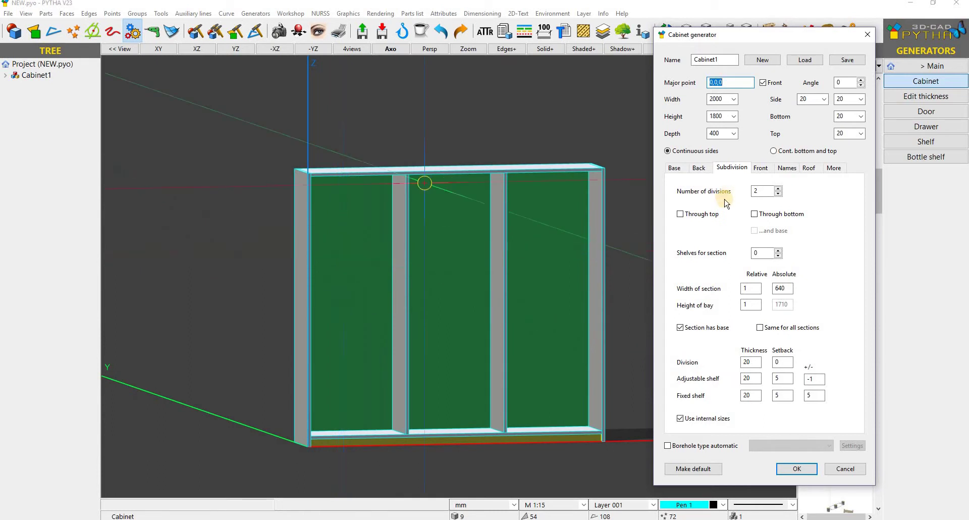
click(777, 189)
click(778, 188)
click(778, 188)
click(778, 188)
click(779, 194)
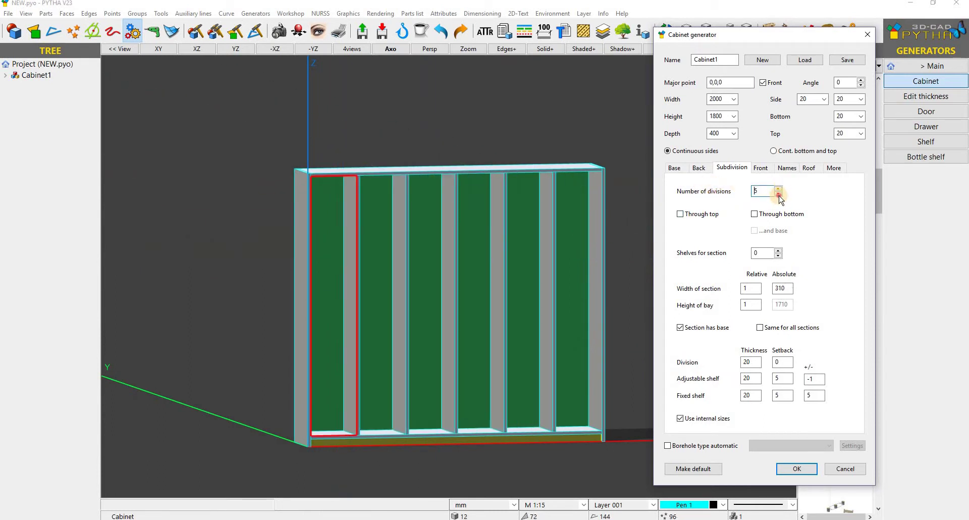
- Reduce the number of divisions to 2 and run them through the cabinet's top panel
click(778, 195)
click(779, 195)
click(778, 194)
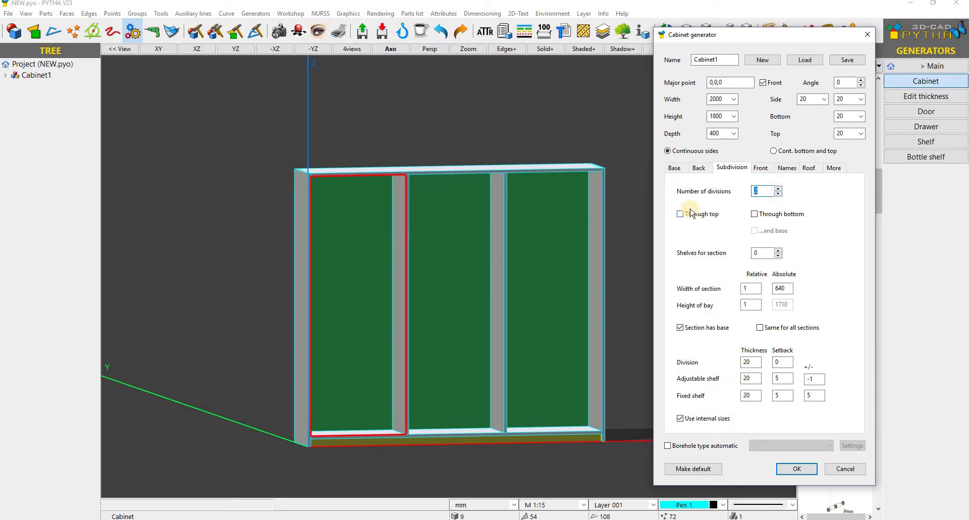
scroll(396, 172, up, 5)
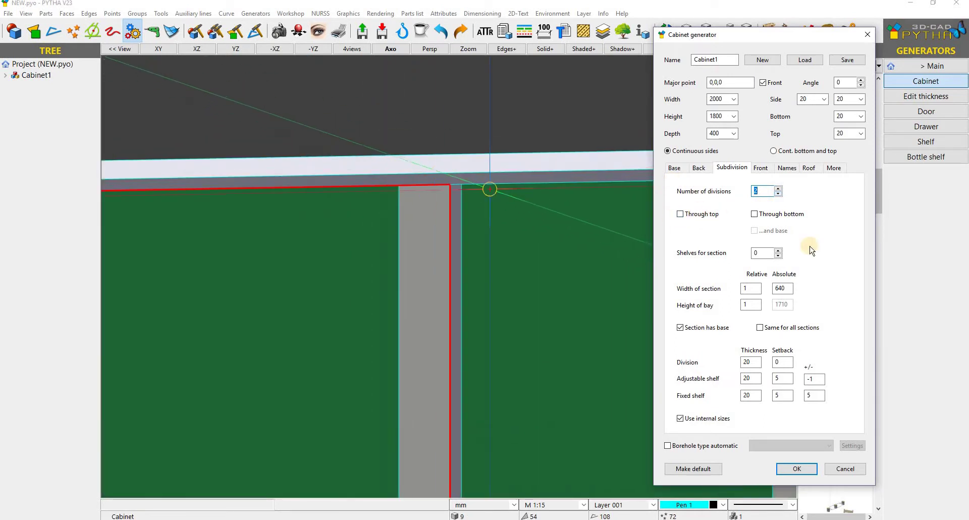
click(679, 214)
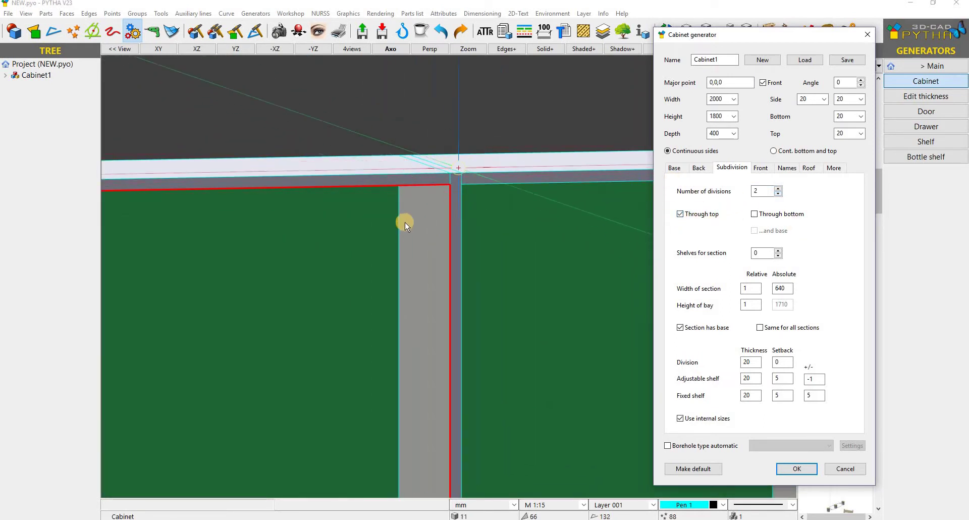
- Run the divisions through the bottom panel and the base as well
scroll(405, 222, down, 3)
middle_drag(484, 393, 463, 155)
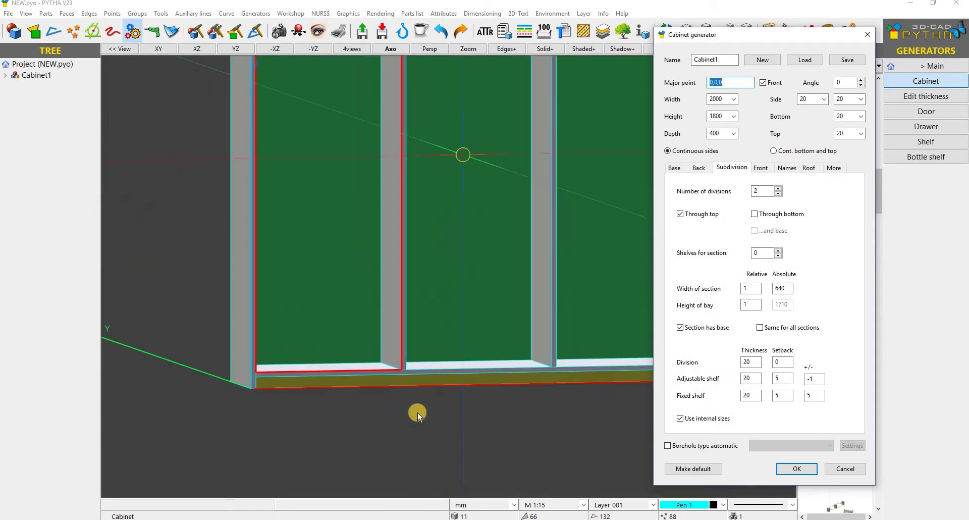
scroll(417, 412, up, 4)
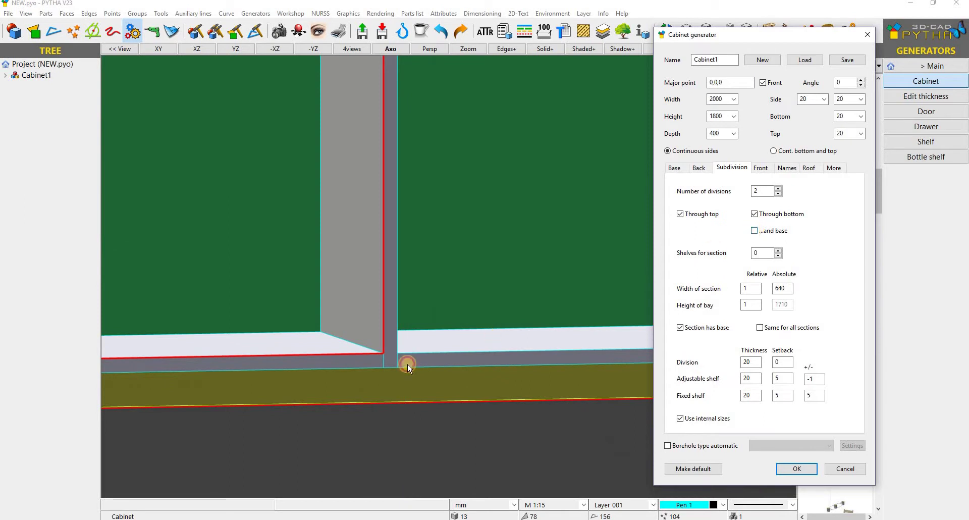
scroll(368, 431, down, 5)
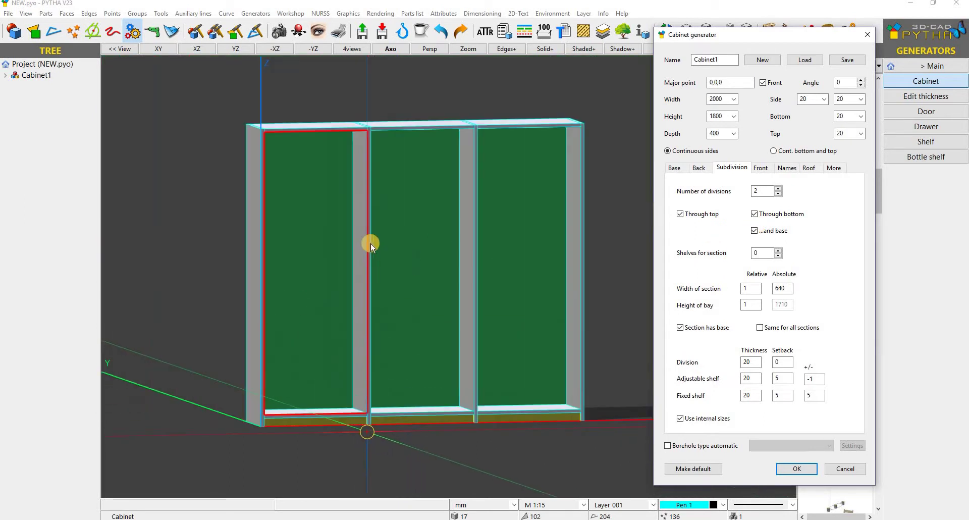
- Turn off the Through top option so the top panel runs continuously over the divisions
scroll(370, 243, up, 4)
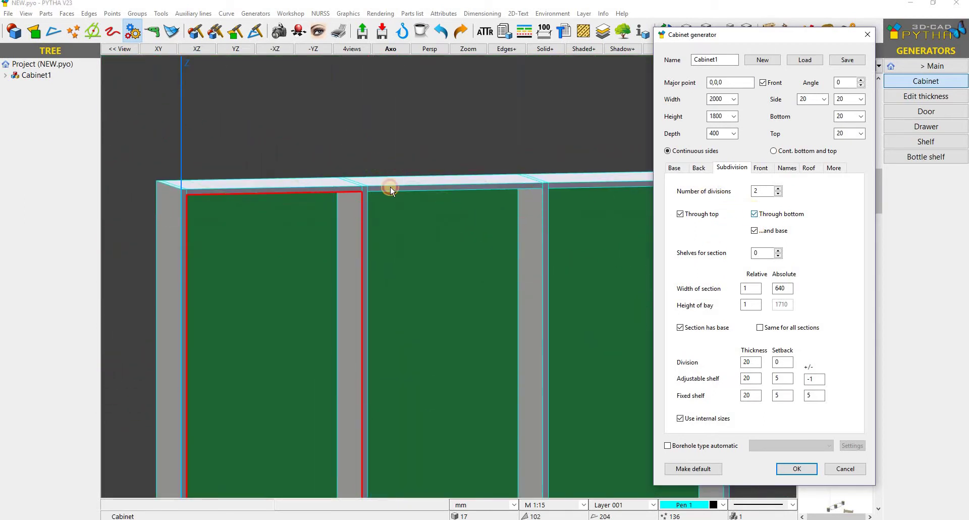
scroll(300, 187, up, 3)
click(754, 214)
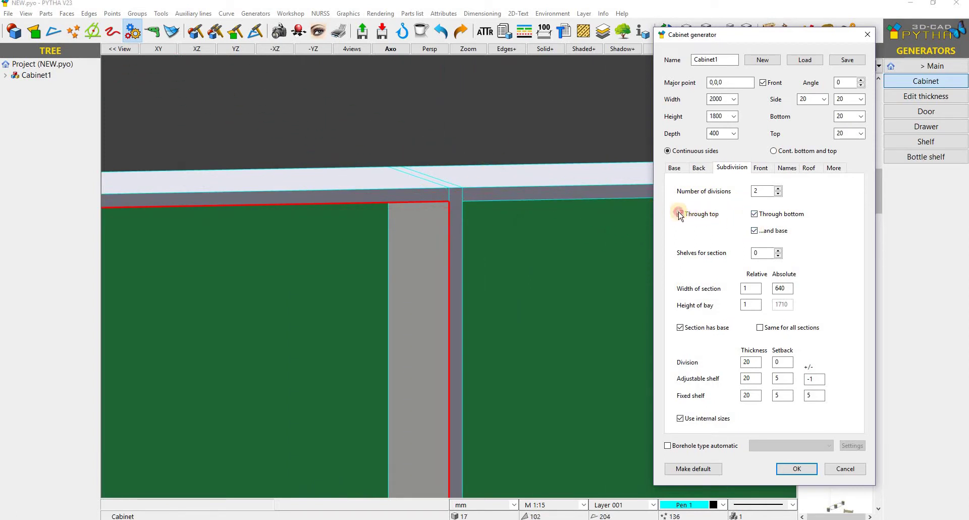
scroll(320, 364, down, 4)
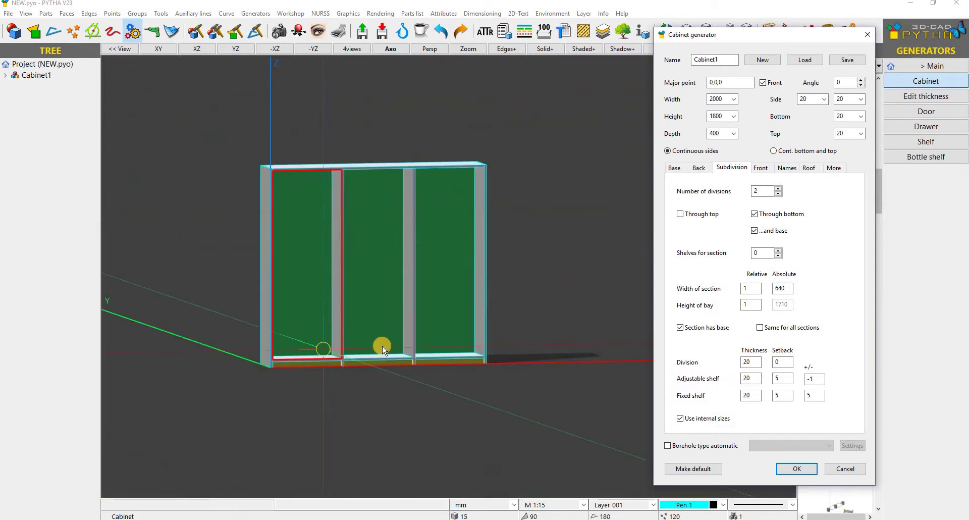
scroll(325, 343, up, 4)
scroll(351, 353, down, 4)
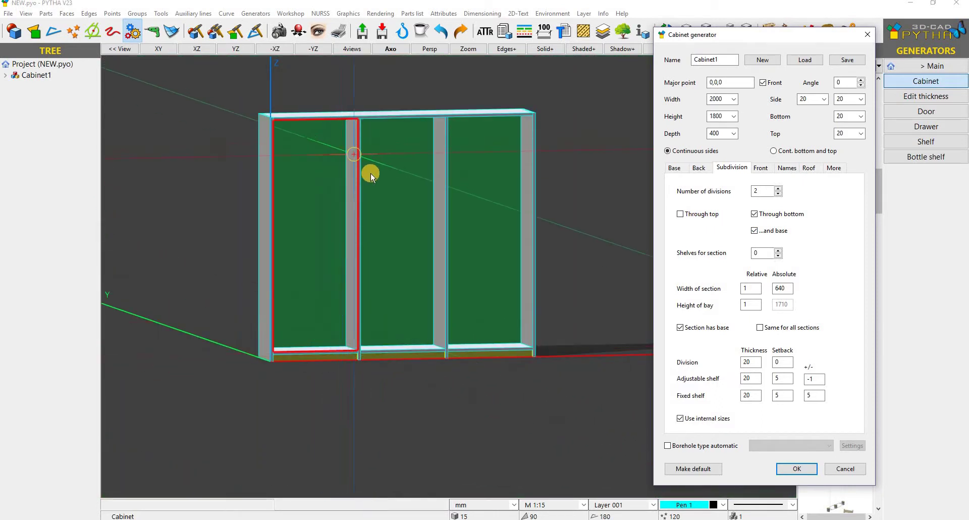
middle_drag(435, 175, 461, 203)
- Set the number of shelves in the leftmost section to 3
click(741, 221)
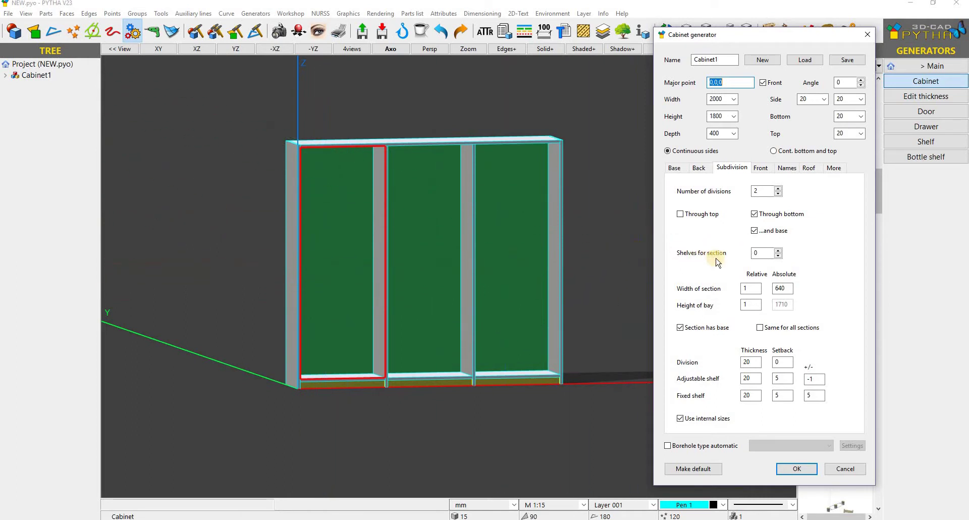
click(779, 250)
click(778, 251)
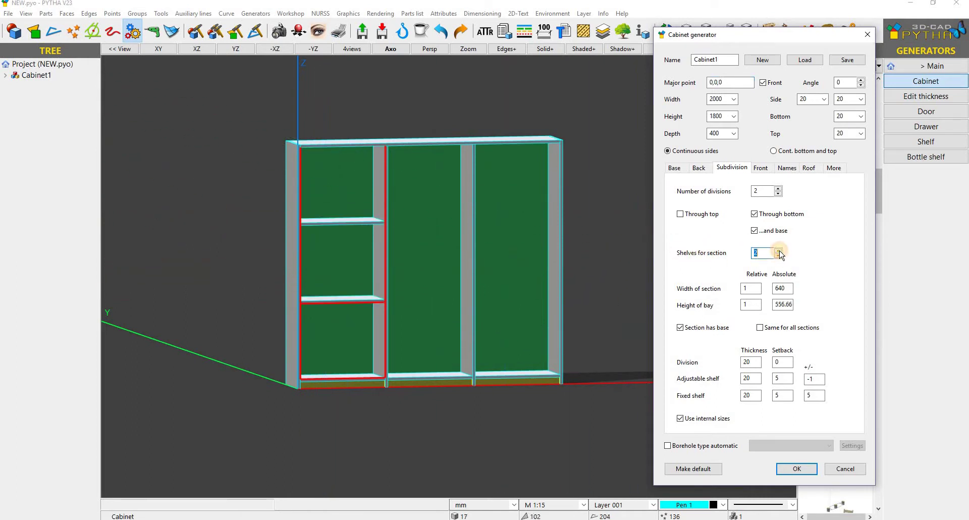
click(779, 251)
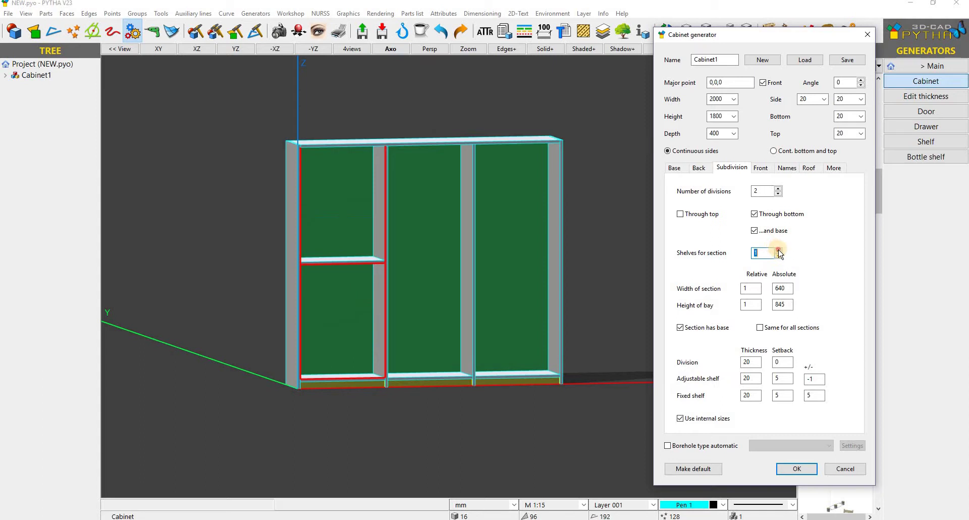
click(778, 251)
click(778, 250)
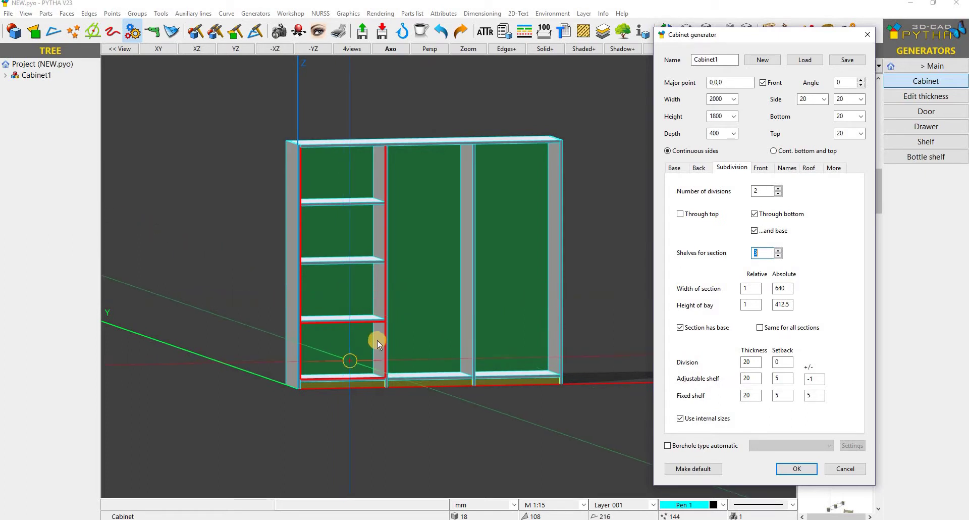
- Set the absolute height of the lowest bay in the leftmost section to 700 mm
scroll(333, 359, up, 3)
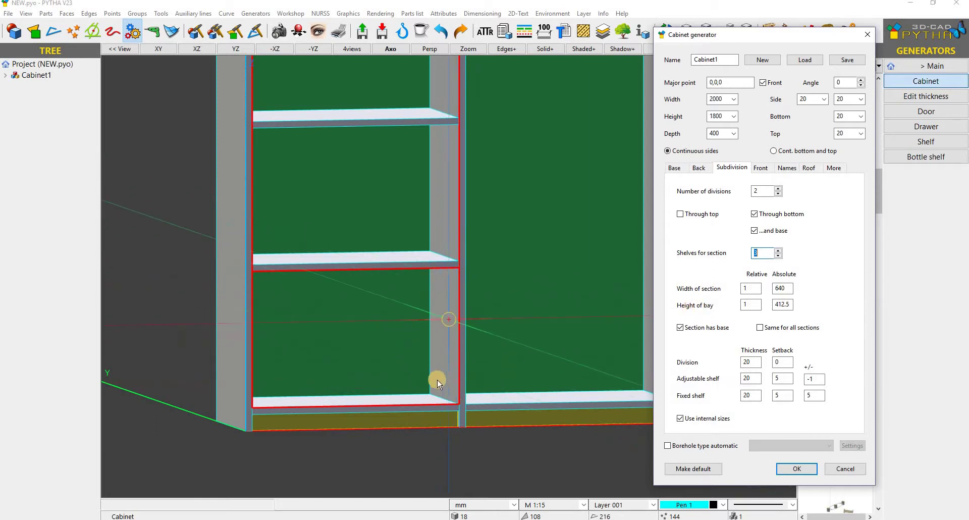
scroll(435, 262, down, 5)
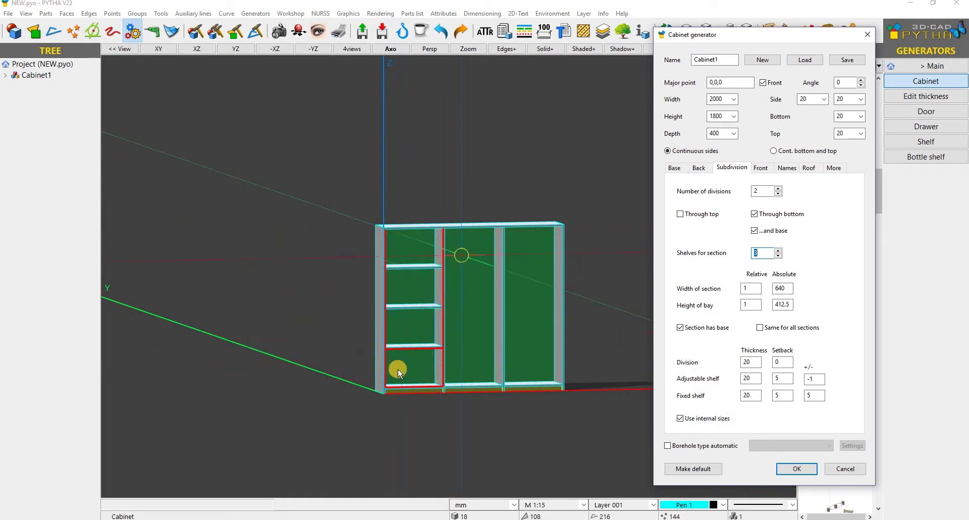
scroll(401, 353, up, 1)
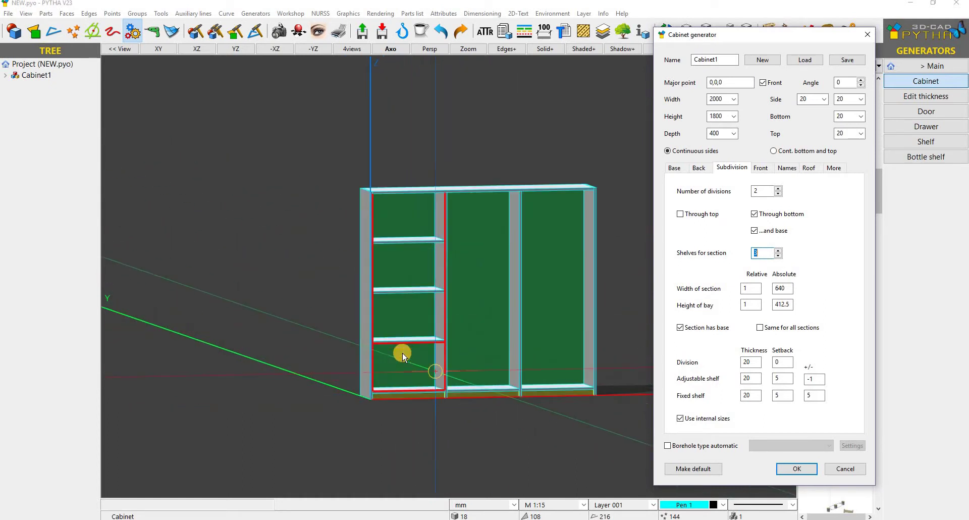
scroll(402, 353, up, 3)
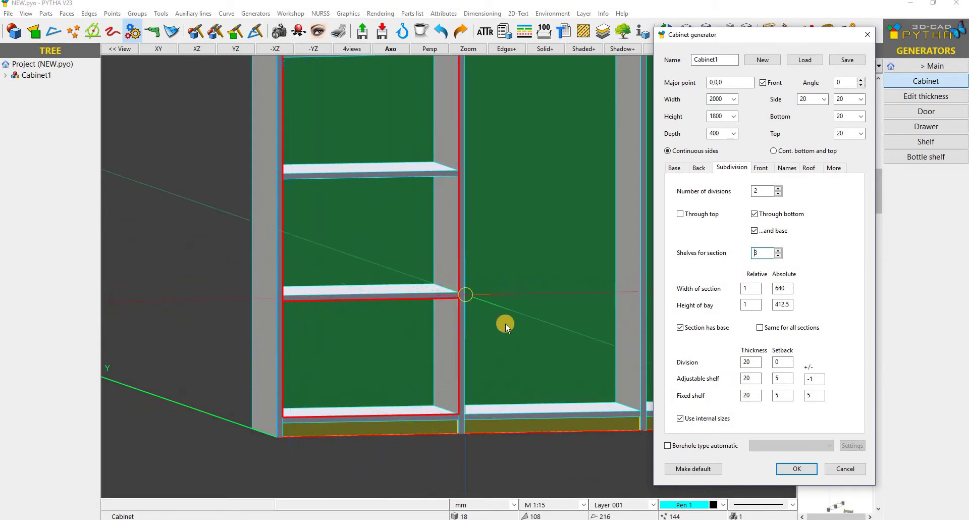
click(780, 305)
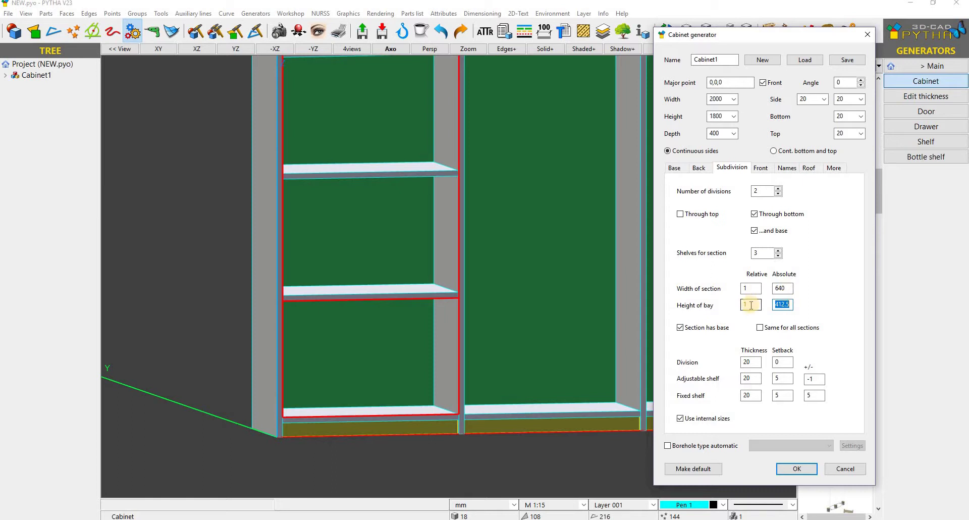
text(700)
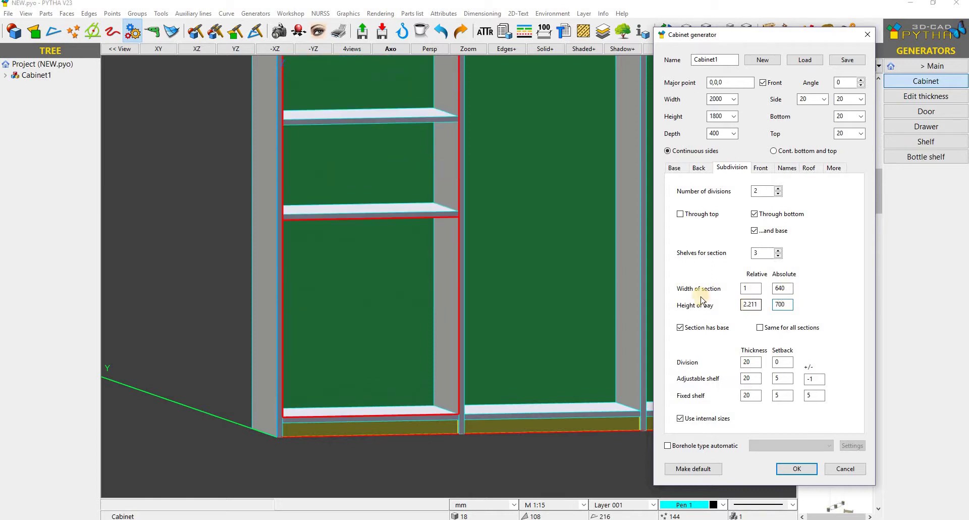
- Set the leftmost section's uppermost bay to an absolute height of 500 mm and the section's absolute width to 400 mm
scroll(390, 315, down, 5)
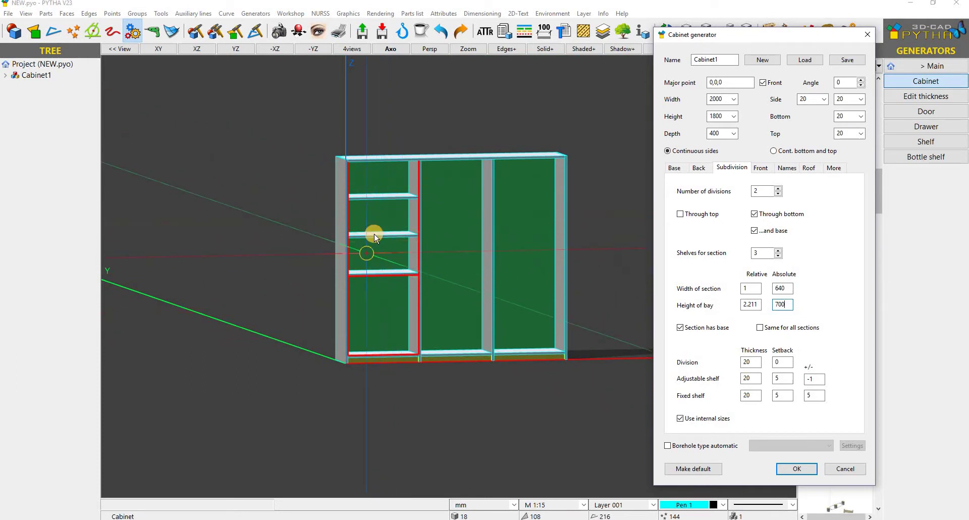
click(383, 182)
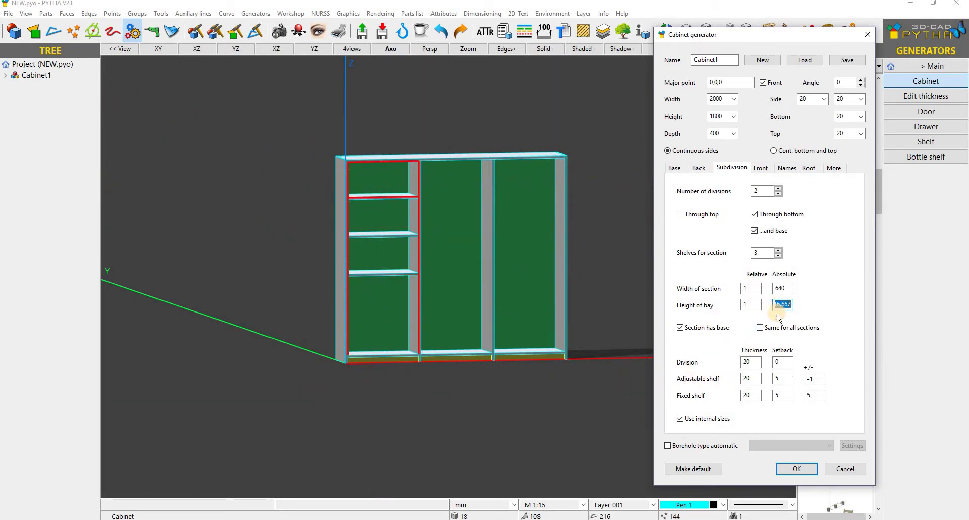
text(500)
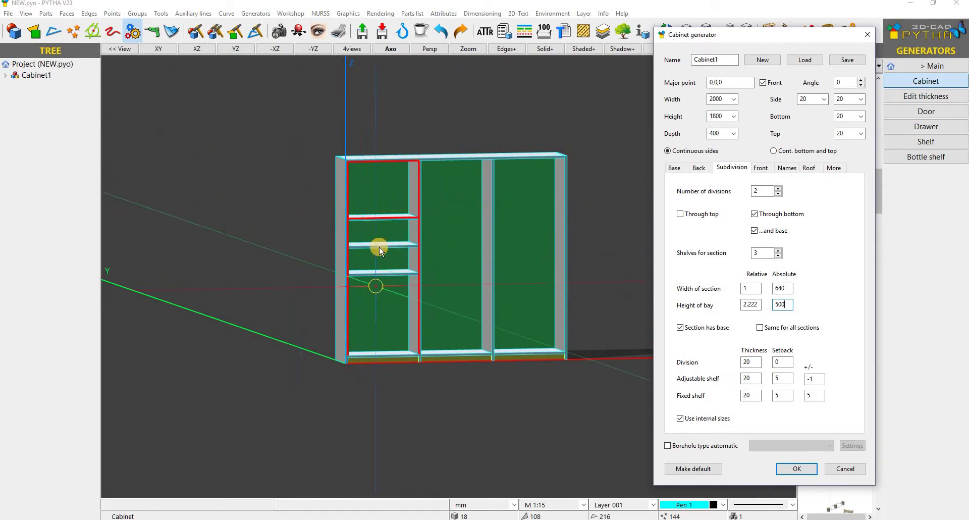
scroll(376, 263, up, 3)
scroll(369, 307, down, 2)
key(Return)
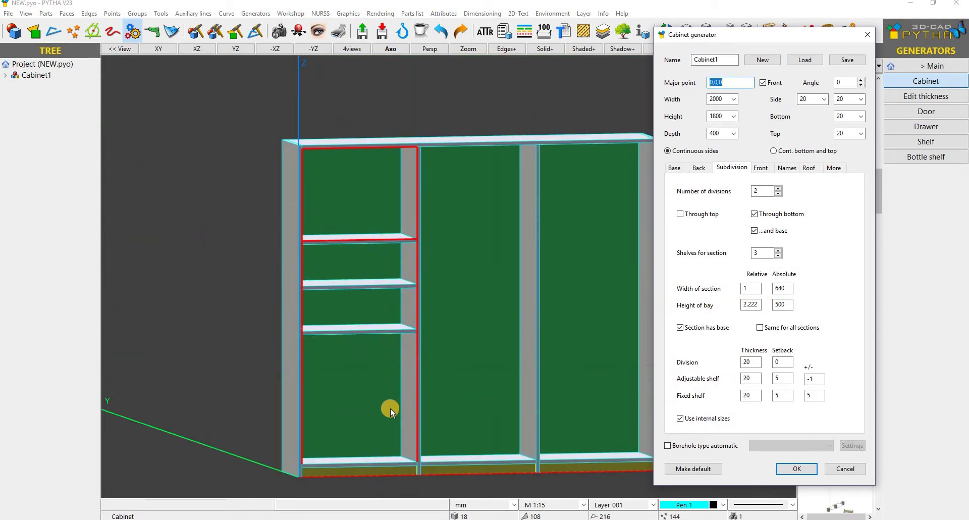
click(787, 288)
text(400)
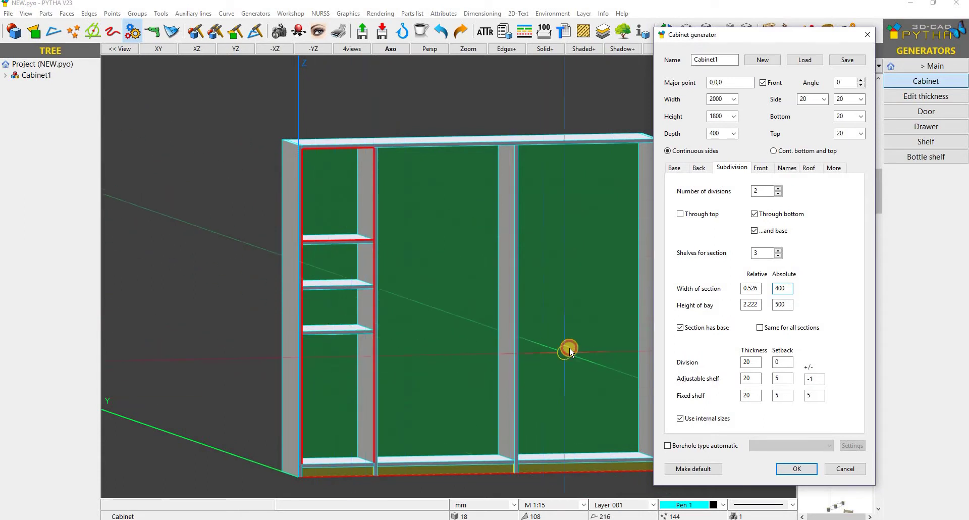
- Select the rightmost section and set its absolute width to 400 mm
click(569, 348)
scroll(257, 398, down, 2)
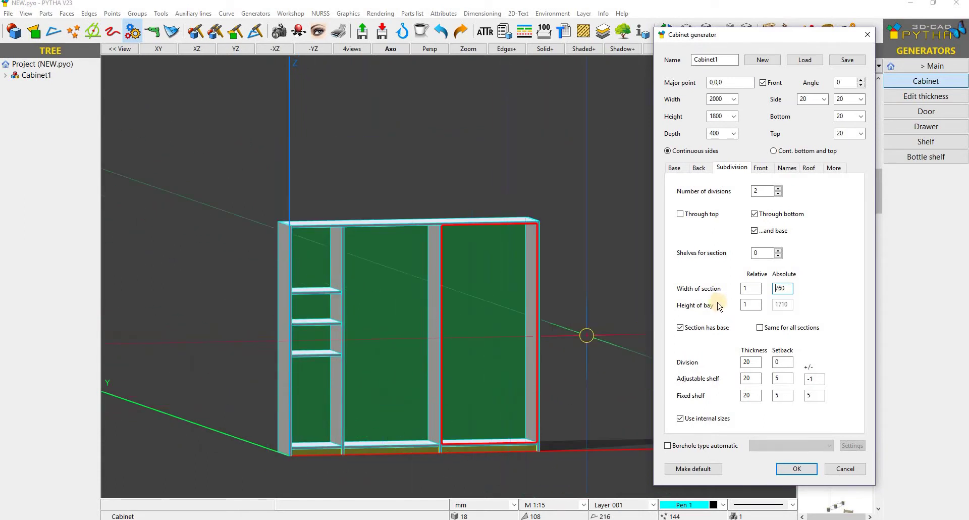
text(00)
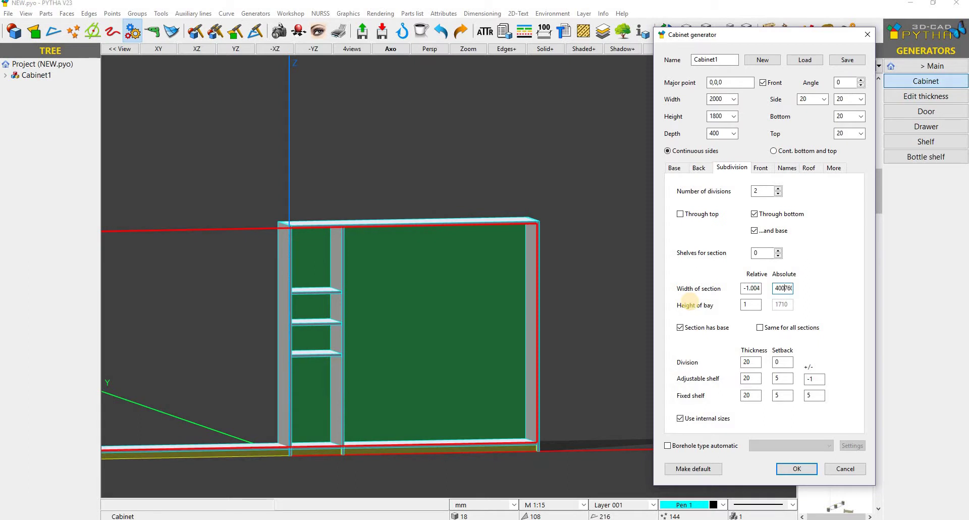
key(BackSpace)
key(BackSpace)
key(BackSpace)
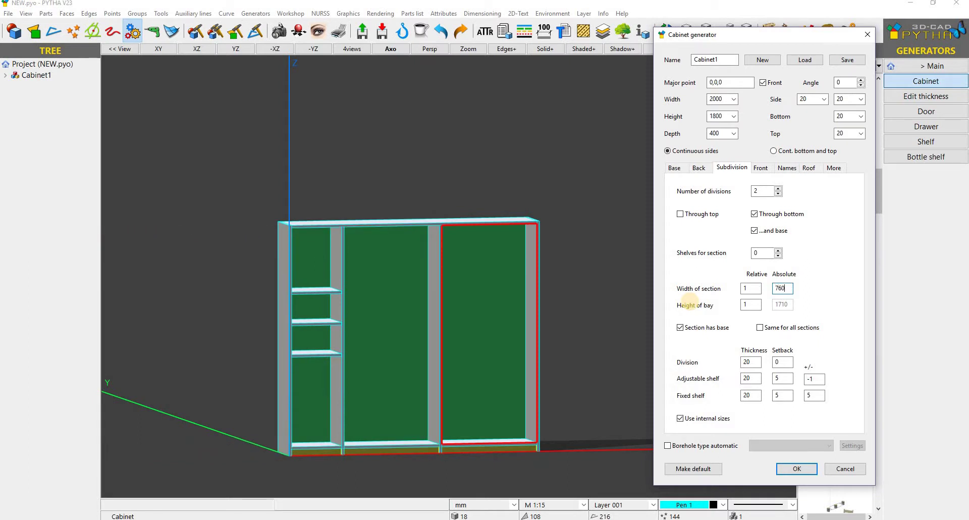
key(Delete)
key(Delete)
key(Delete)
text(400)
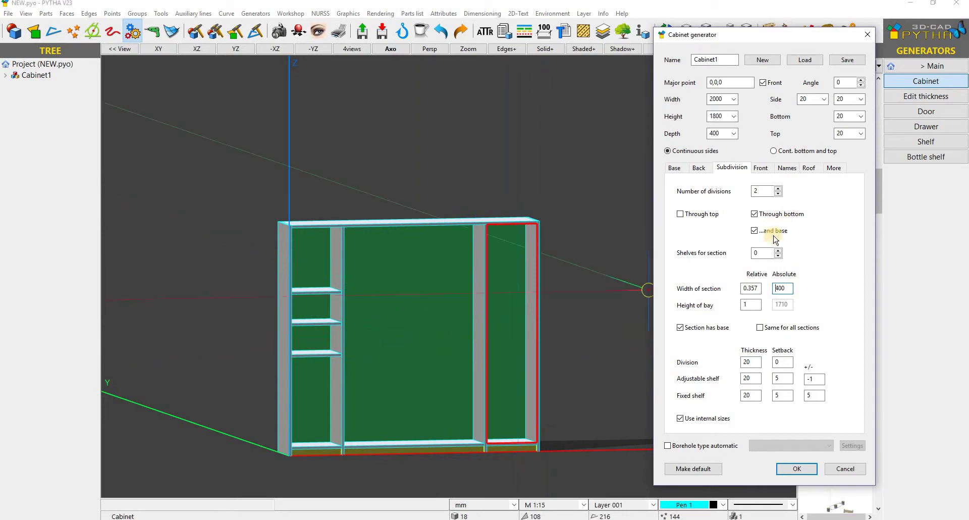
- Add 3 shelves to the rightmost section
click(779, 251)
click(779, 250)
click(779, 250)
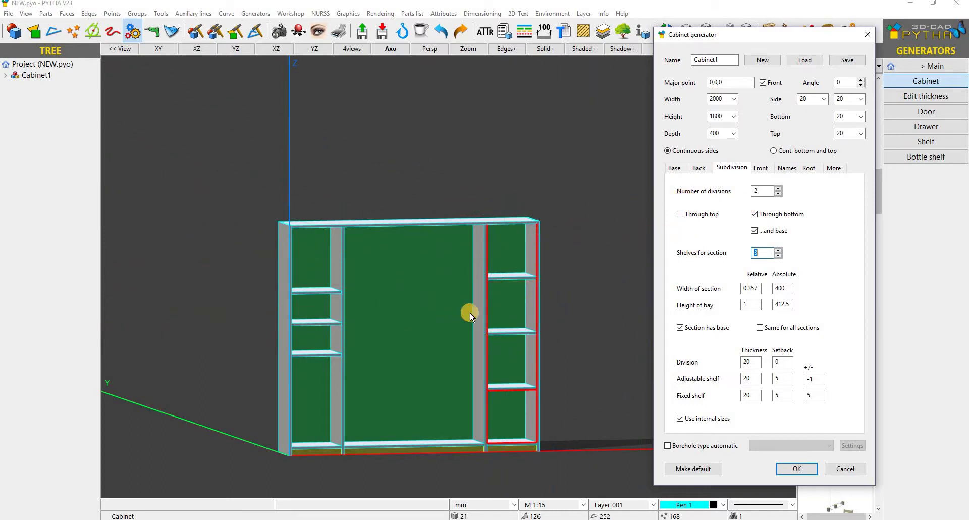
- Reset the subdivision by setting the number of divisions to 0 and raising it back to 2
click(695, 182)
text(0)
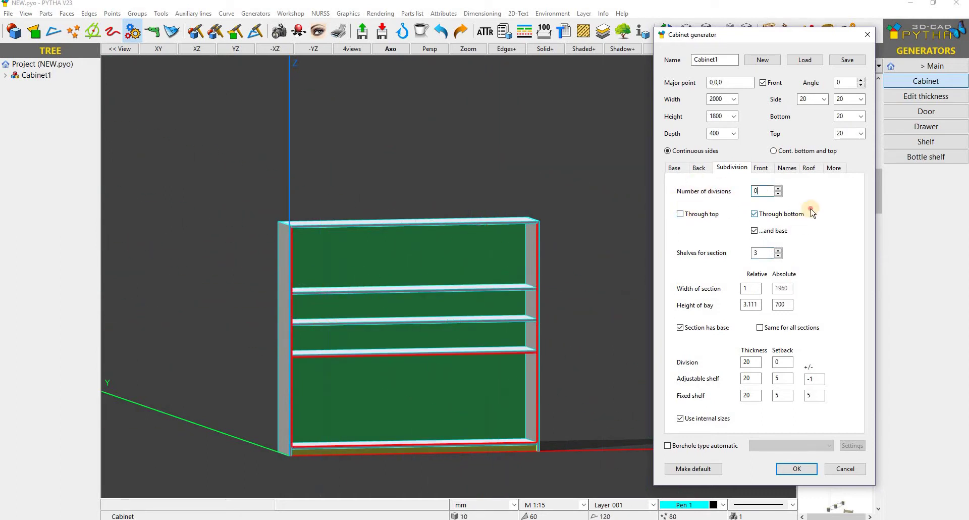
click(778, 188)
click(778, 189)
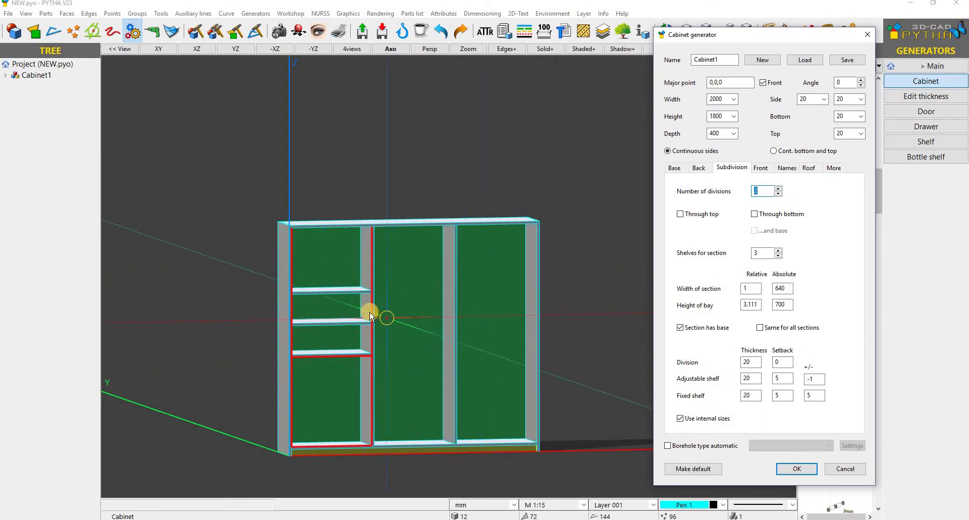
- Remove the shelves from the leftmost section by setting its shelf count to 0
click(331, 266)
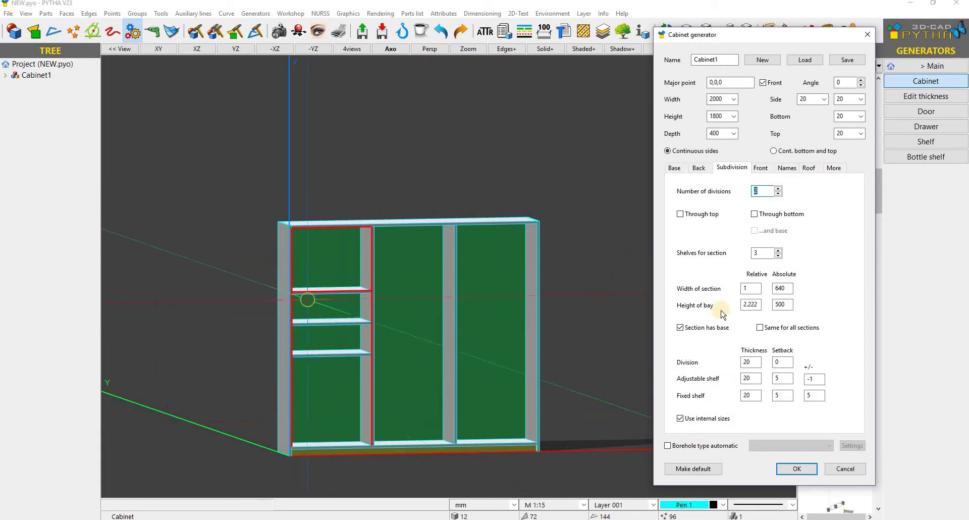
click(681, 272)
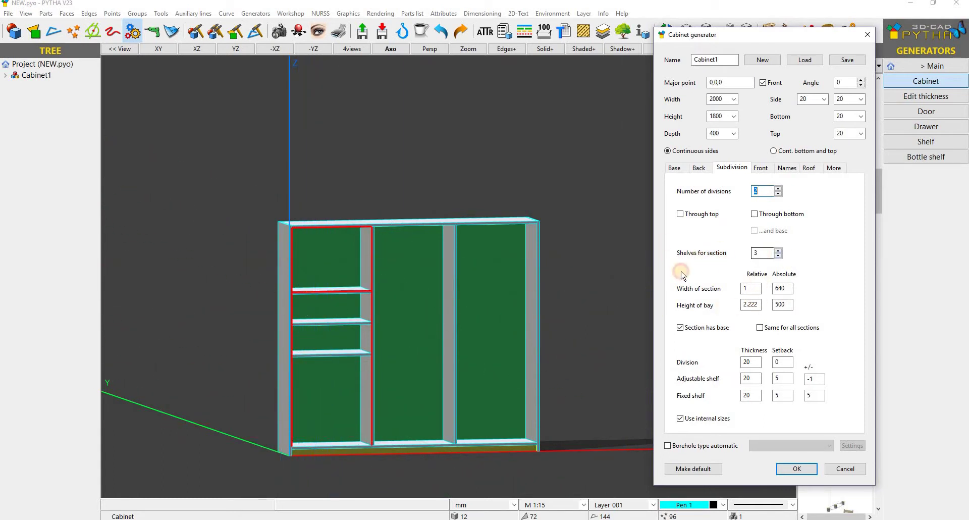
text(0)
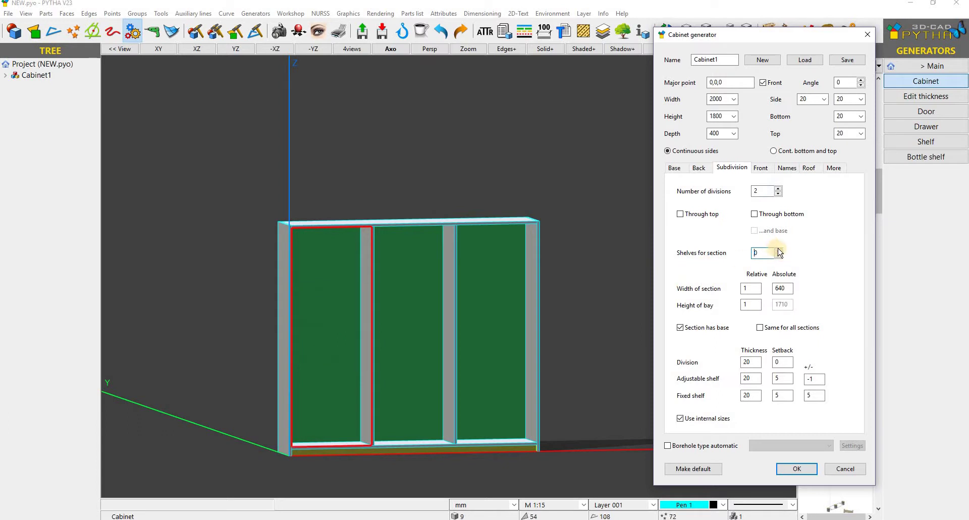
- Add 3 shelves to the leftmost section
click(778, 250)
click(778, 250)
click(778, 250)
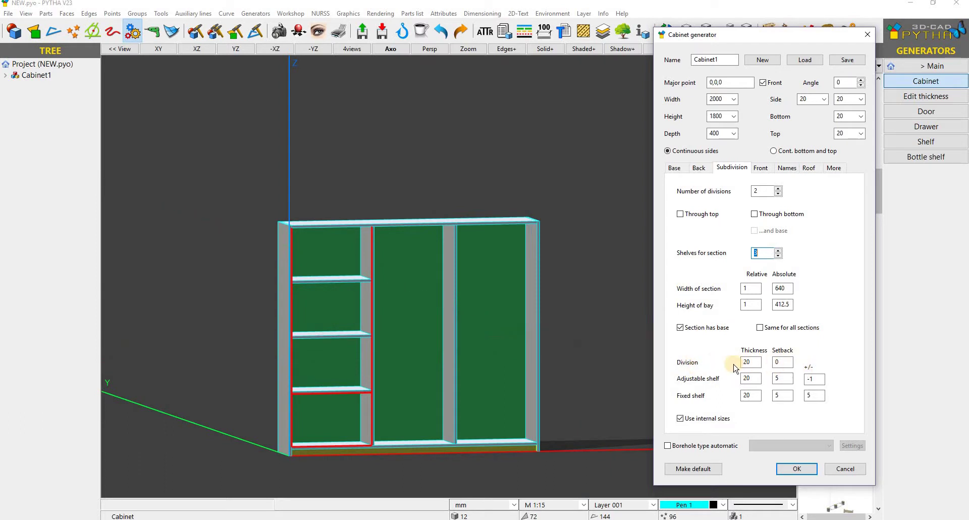
- Change the middle shelf of the leftmost section from adjustable to fixed
click(756, 361)
scroll(647, 428, up, 2)
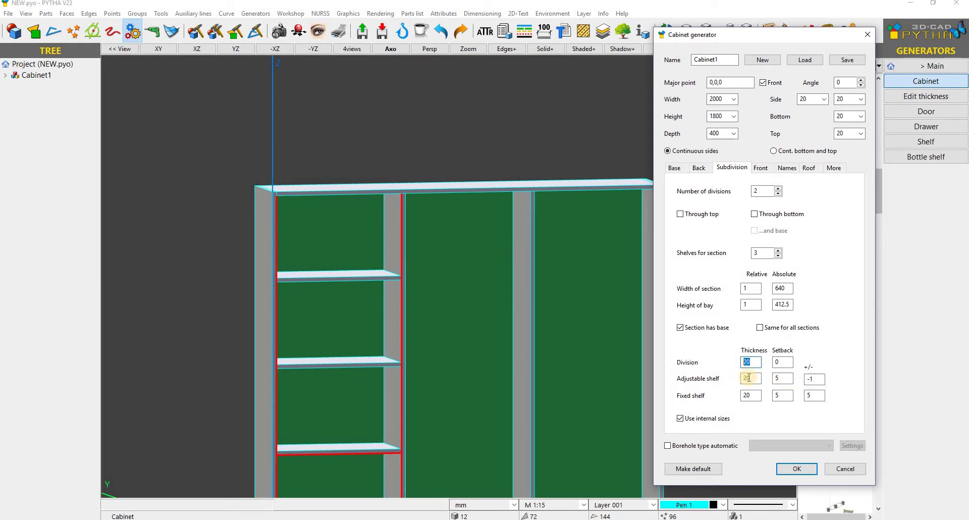
scroll(443, 316, up, 5)
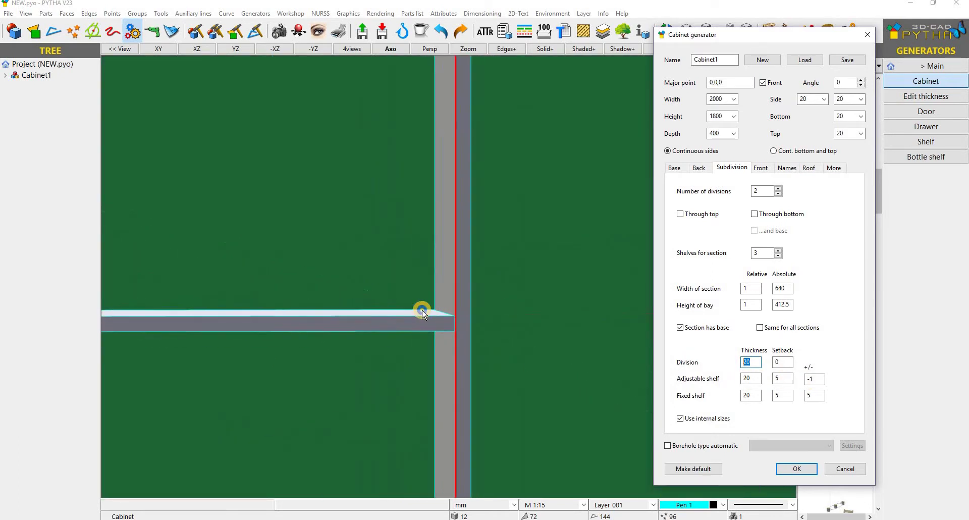
scroll(440, 313, up, 6)
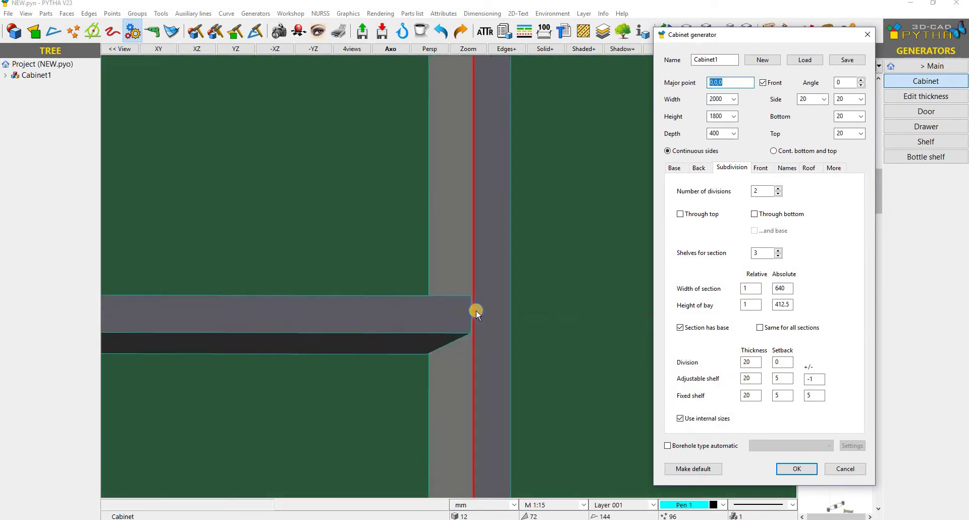
scroll(404, 322, down, 6)
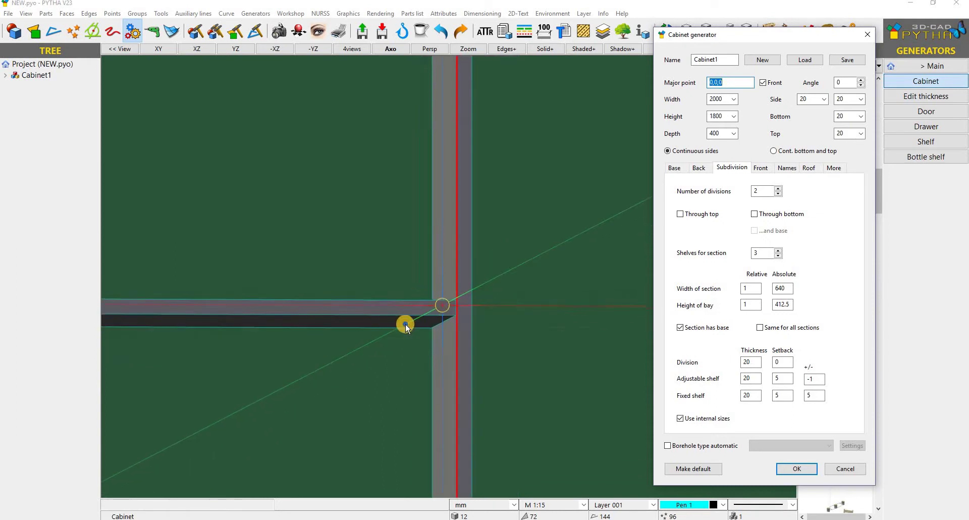
scroll(383, 286, down, 5)
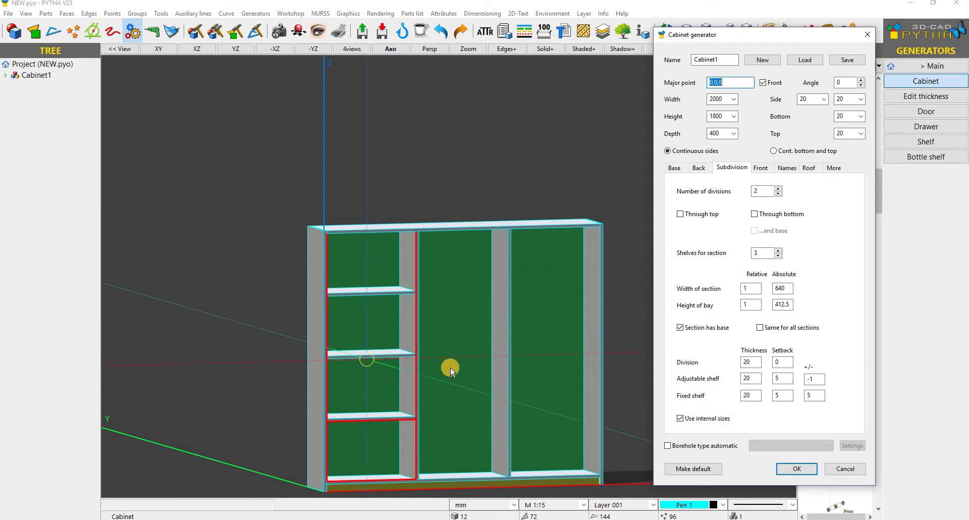
middle_drag(374, 285, 394, 299)
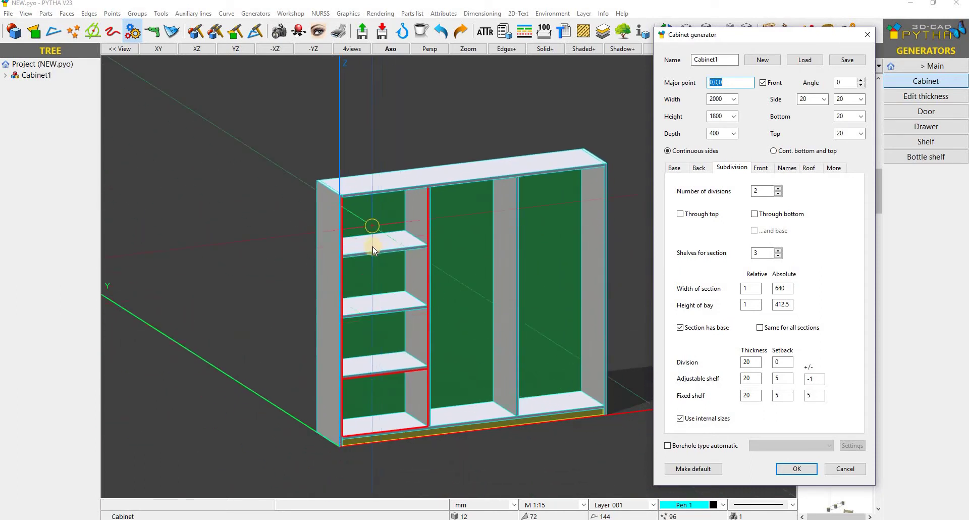
right_click(385, 302)
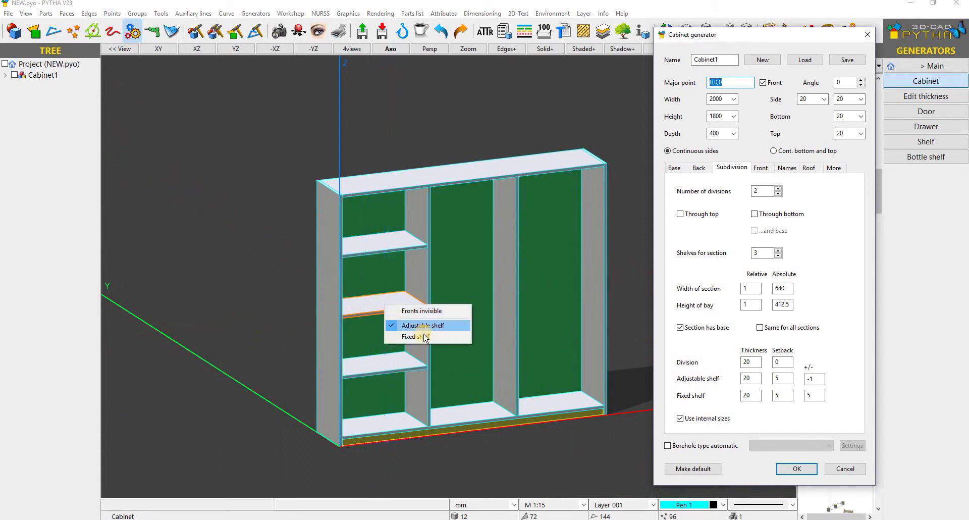
click(425, 337)
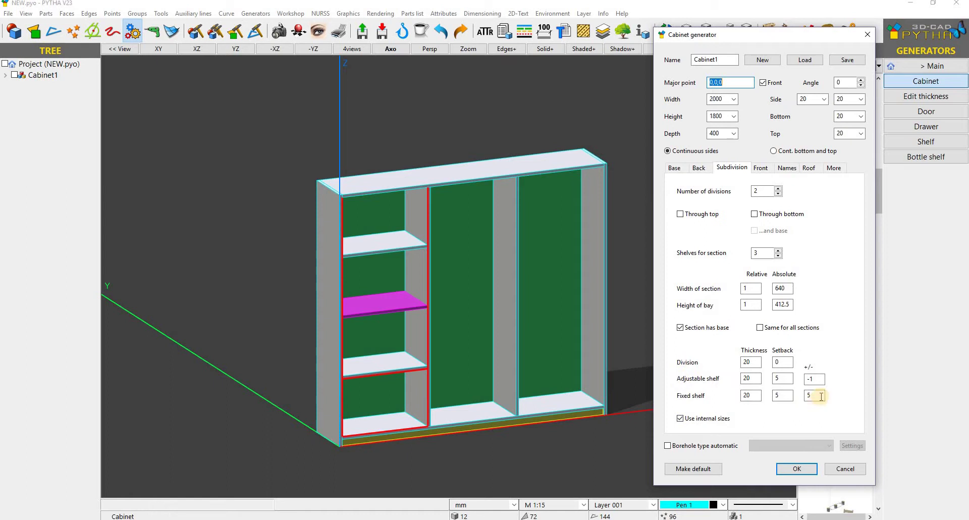
- Add a left-hand door front covering the whole leftmost section
scroll(428, 316, up, 5)
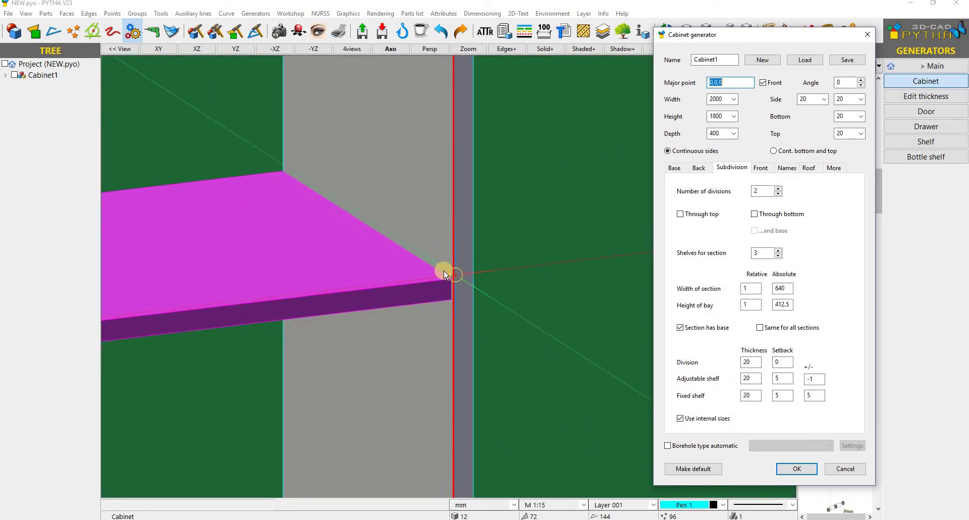
scroll(442, 280, down, 5)
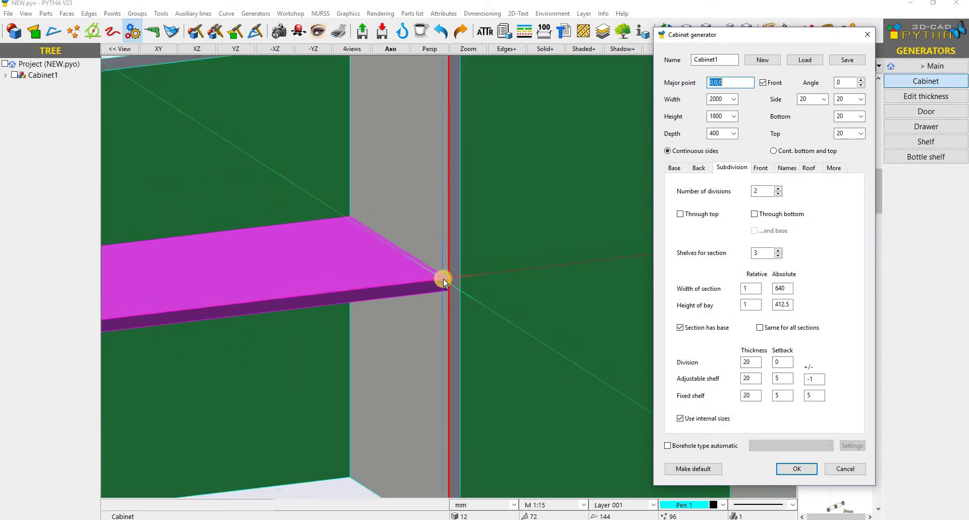
middle_drag(450, 283, 445, 284)
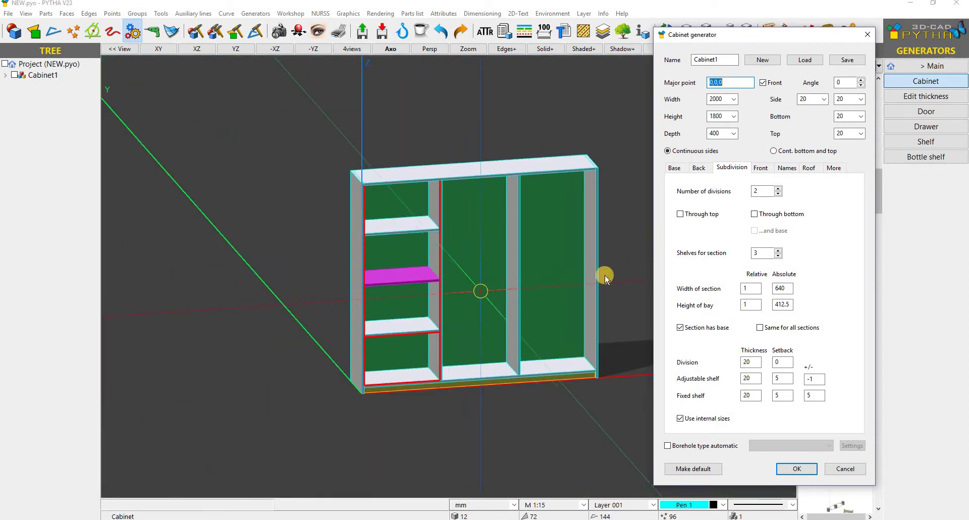
middle_drag(525, 220, 460, 233)
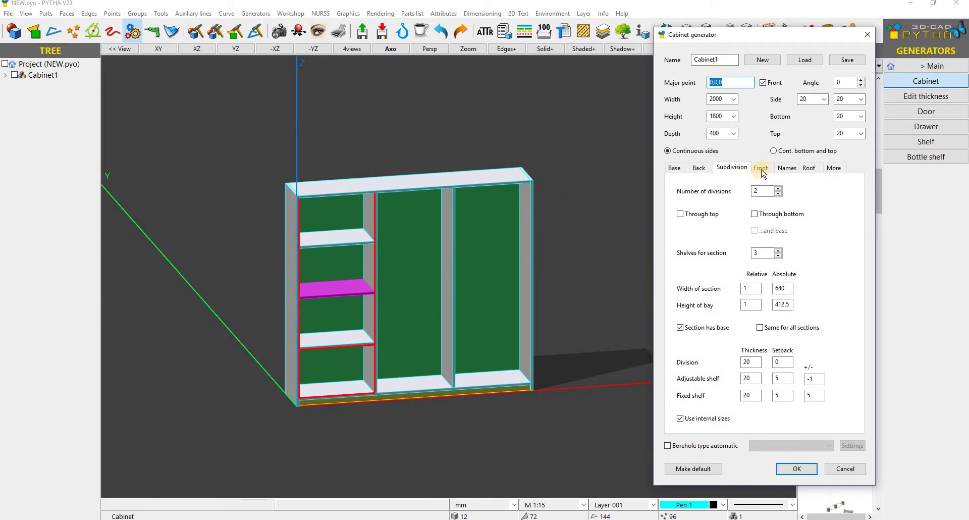
click(761, 169)
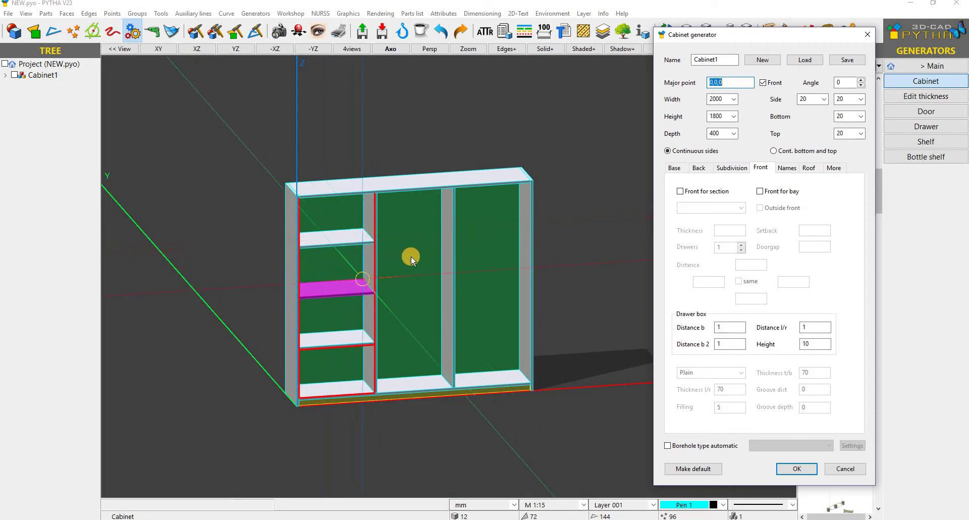
scroll(380, 236, up, 3)
scroll(348, 224, down, 2)
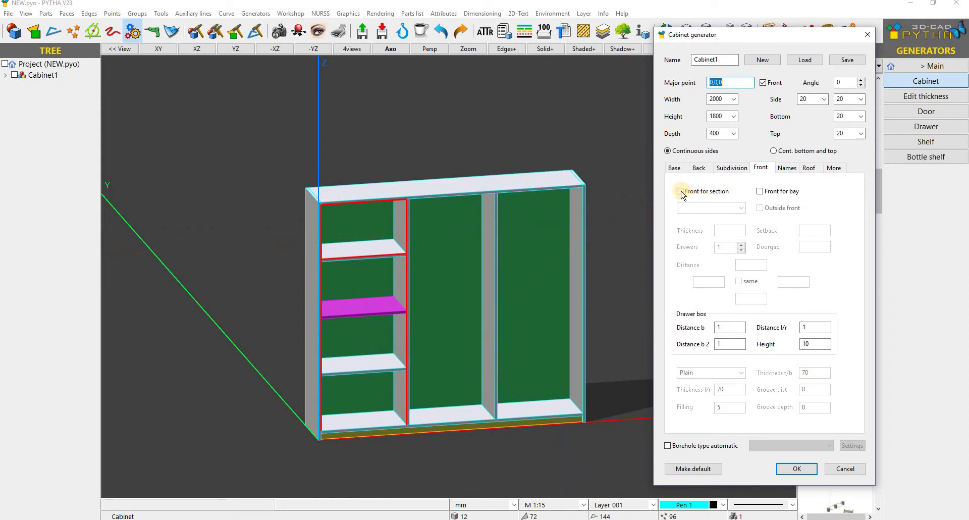
click(337, 283)
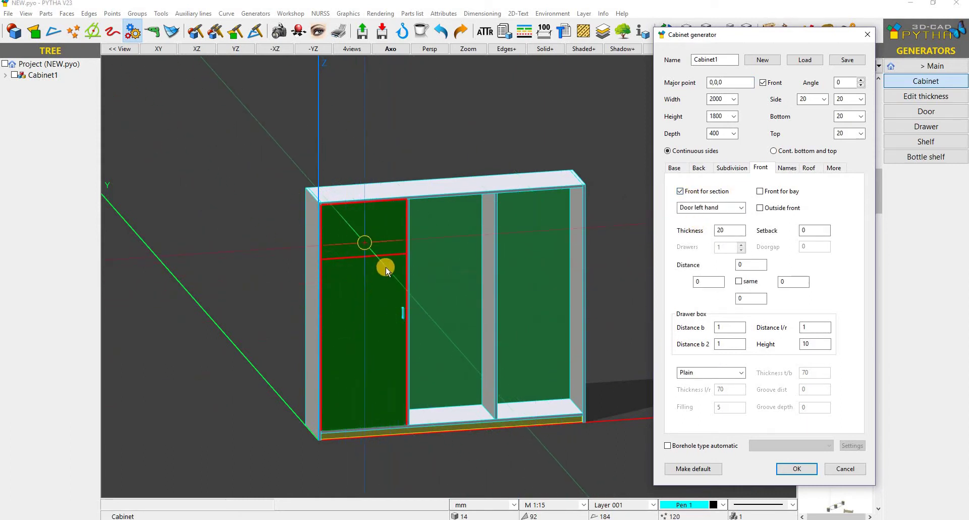
click(741, 208)
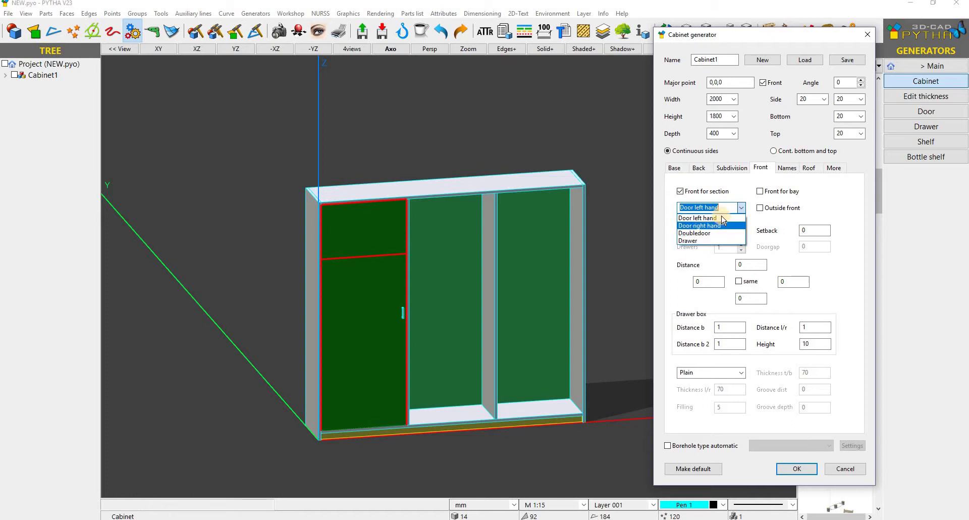
click(699, 218)
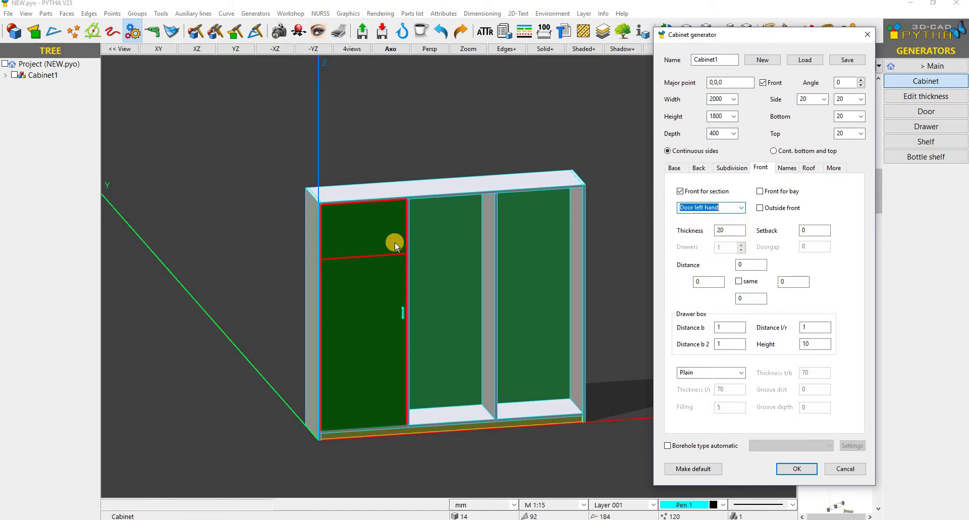
- Try the outside front option on the leftmost section's door and switch it back off
middle_drag(328, 256, 762, 212)
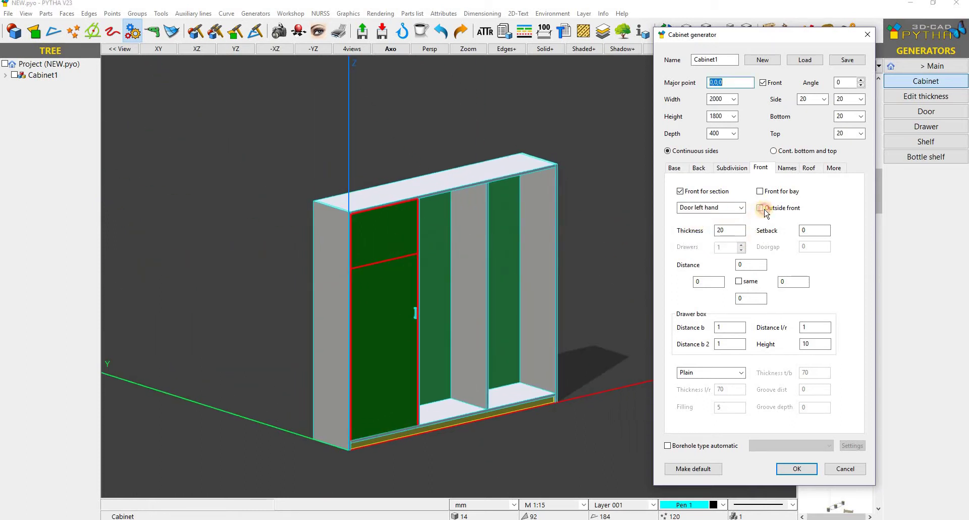
click(760, 208)
scroll(316, 262, up, 3)
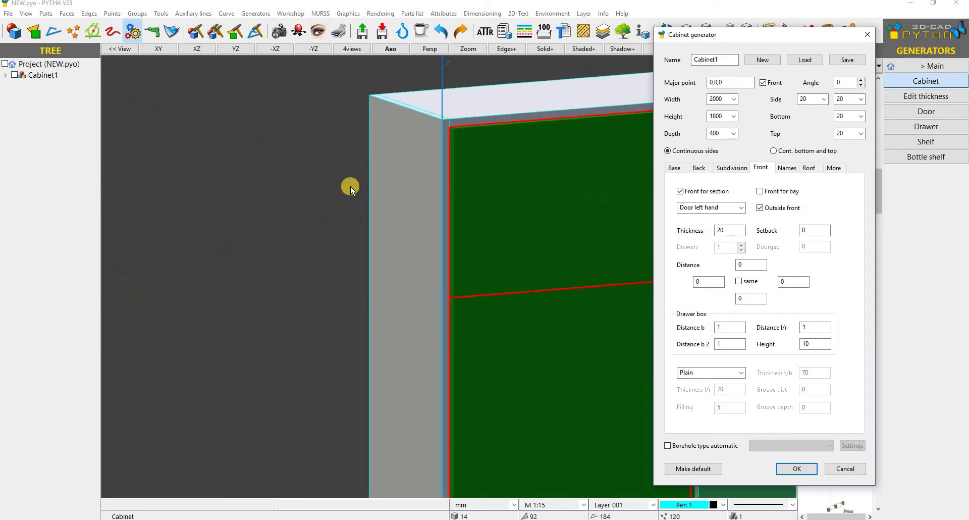
middle_drag(350, 186, 376, 219)
scroll(426, 237, down, 3)
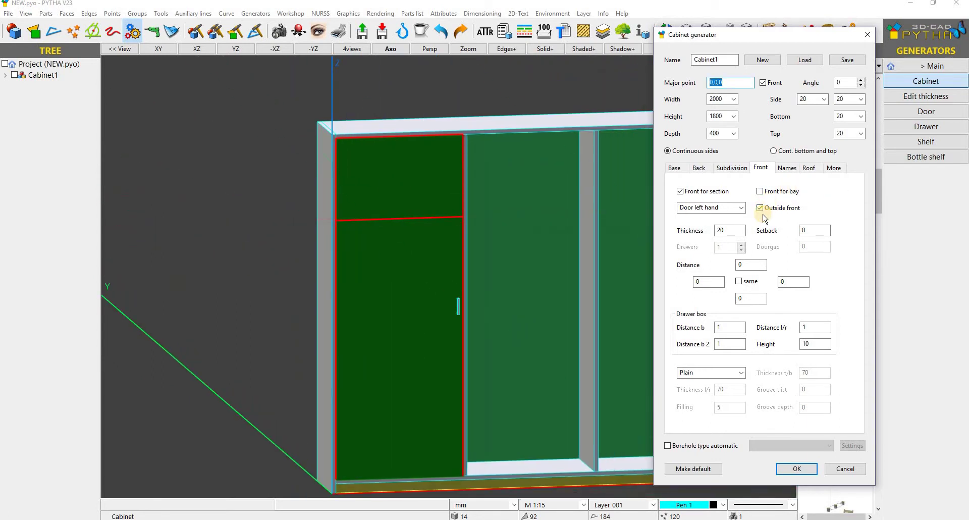
click(810, 231)
click(760, 208)
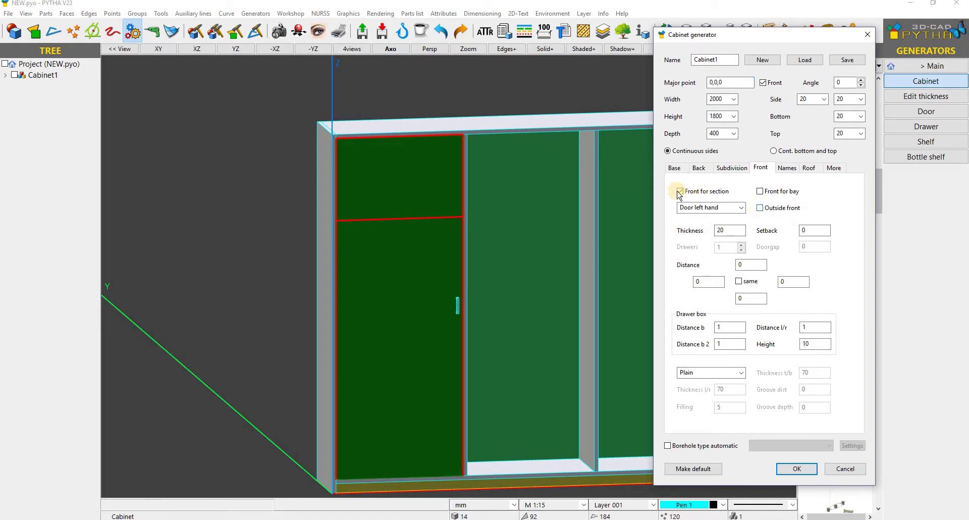
- Replace the full-section front with a left-hand door front for the top bay only
click(684, 193)
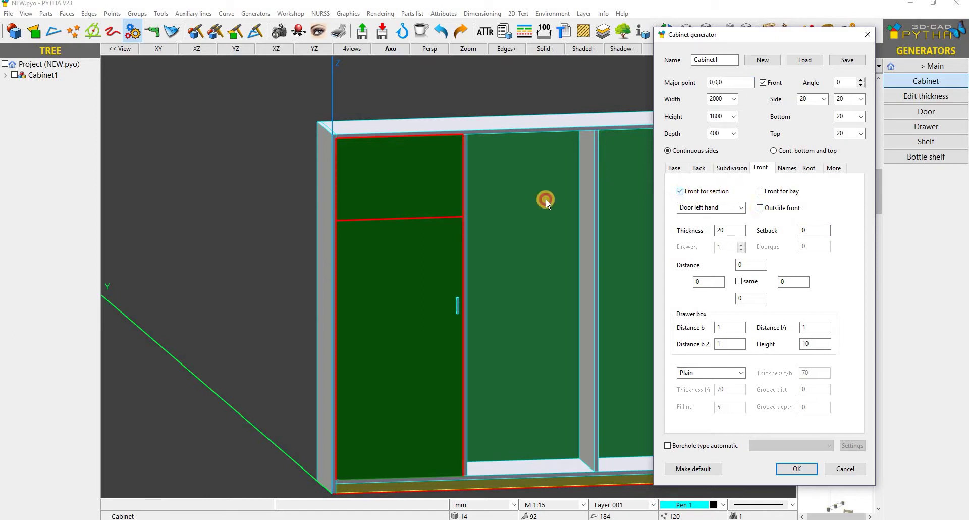
click(760, 192)
click(437, 181)
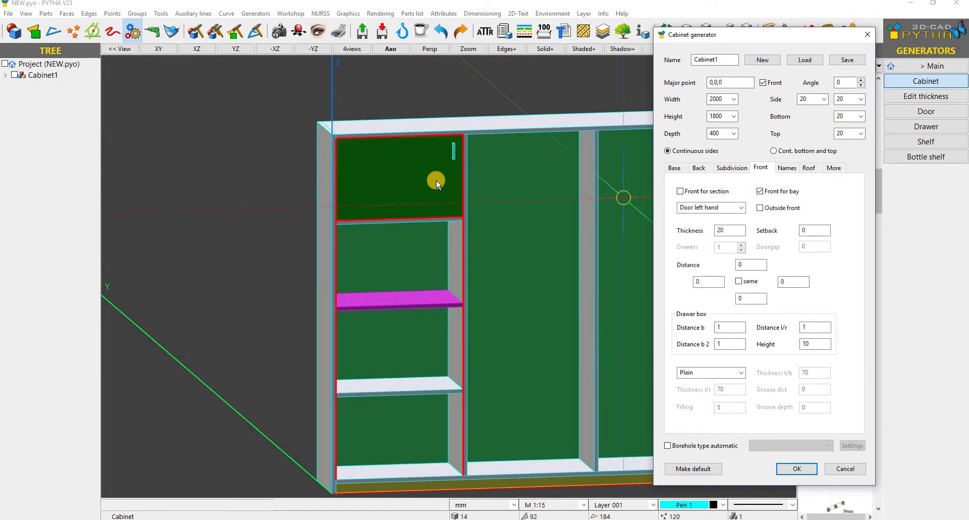
- Add a left-hand door front to the bay directly below the fixed shelf in the leftmost section
scroll(415, 208, up, 5)
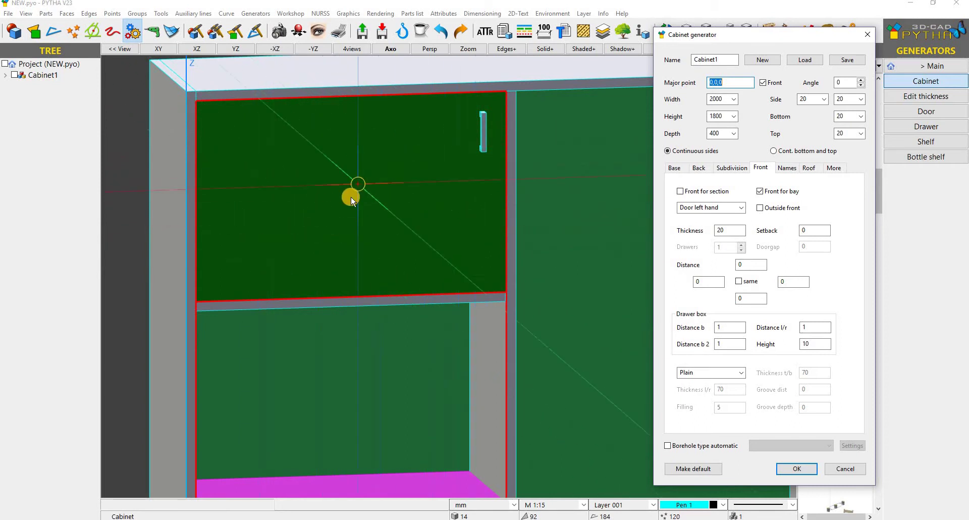
scroll(337, 217, down, 3)
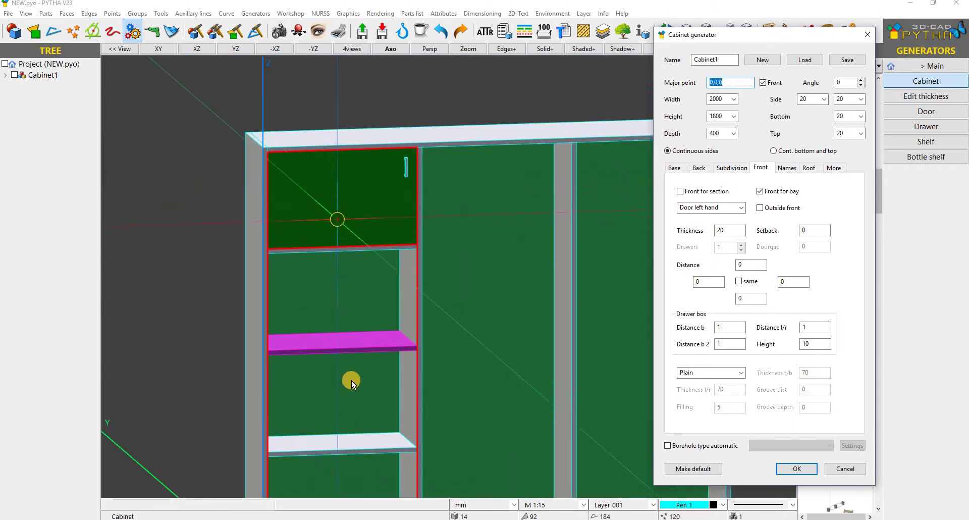
click(358, 416)
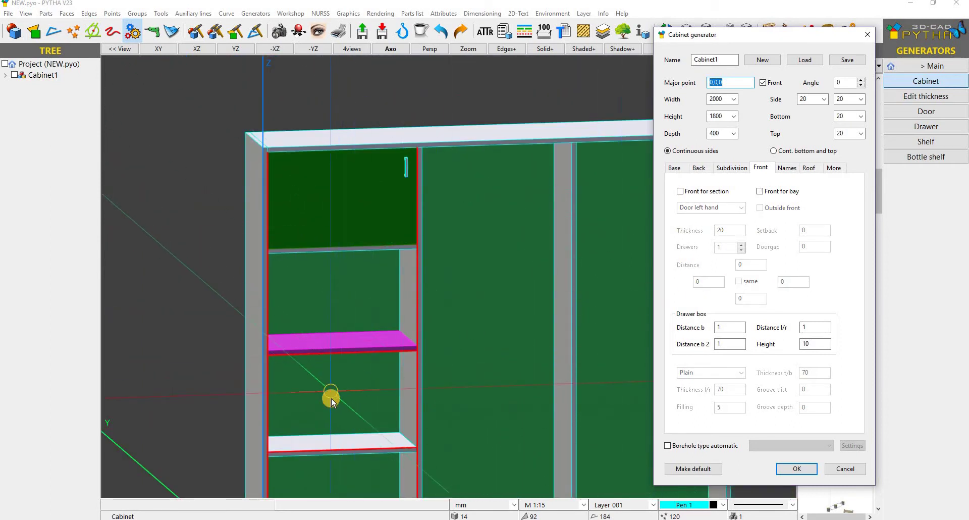
click(760, 191)
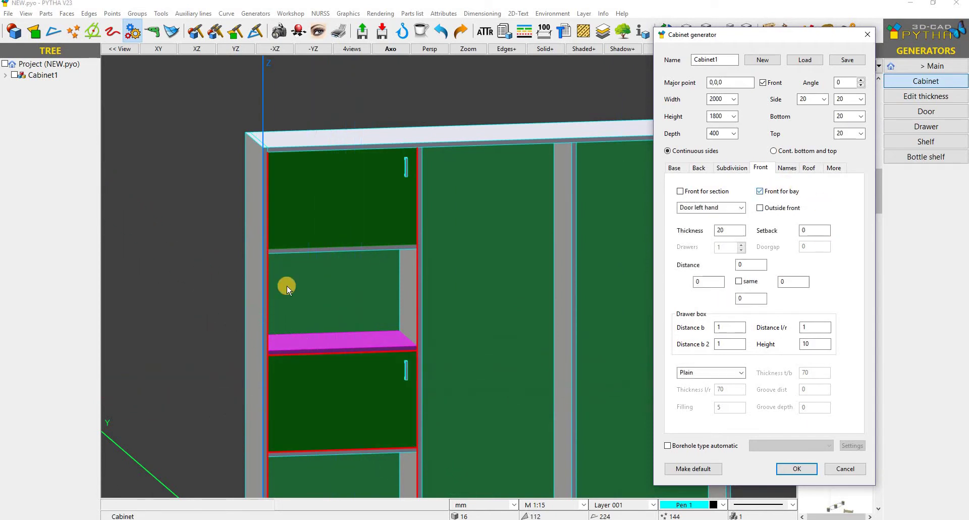
- Examine the list of part names with their customized names, pens and materials
scroll(468, 296, down, 3)
middle_drag(468, 296, 403, 299)
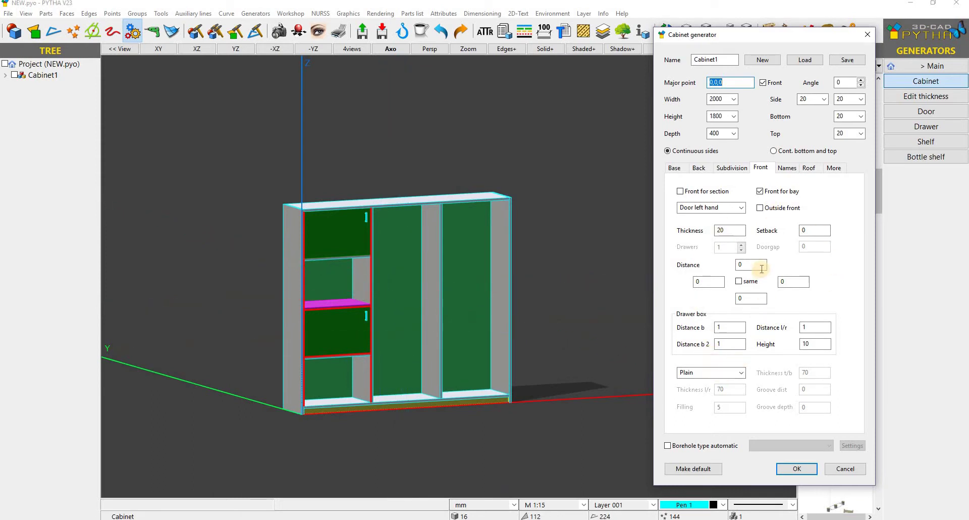
click(785, 169)
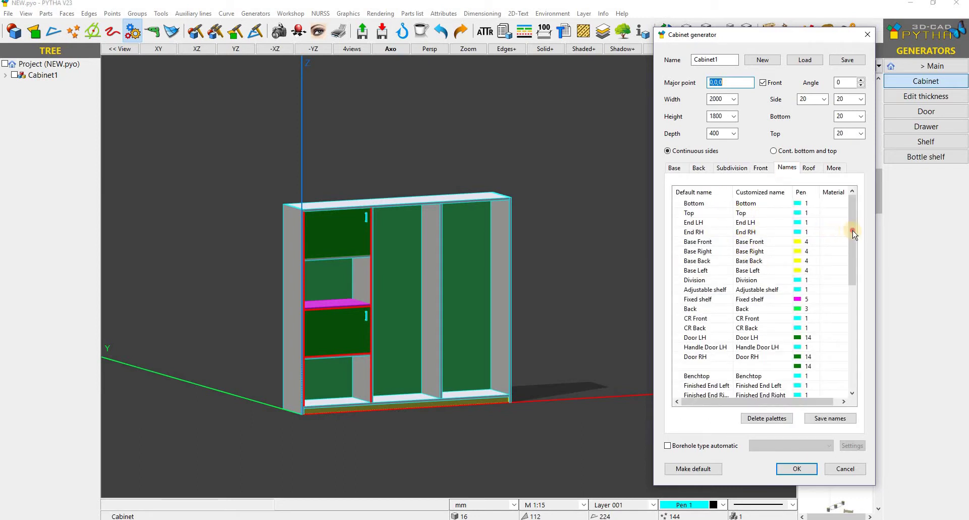
drag(853, 234, 838, 320)
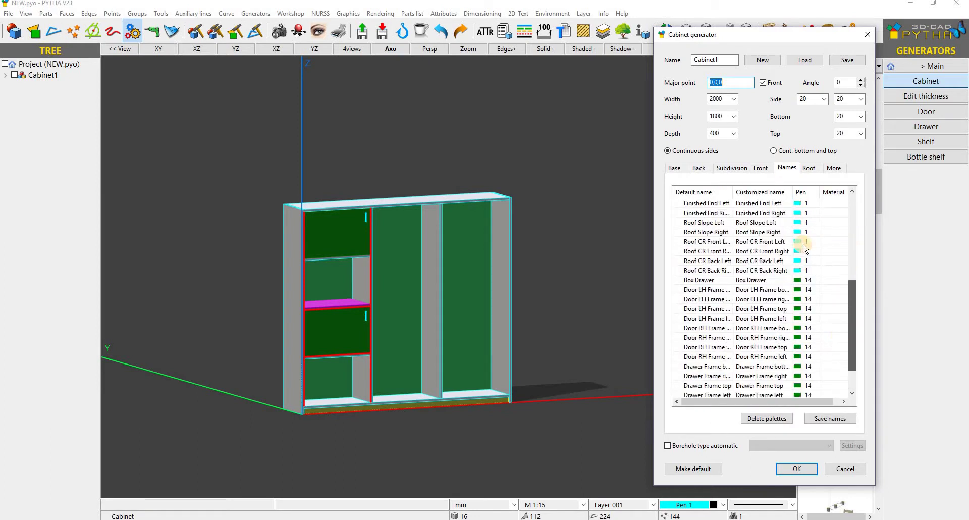
scroll(804, 247, up, 5)
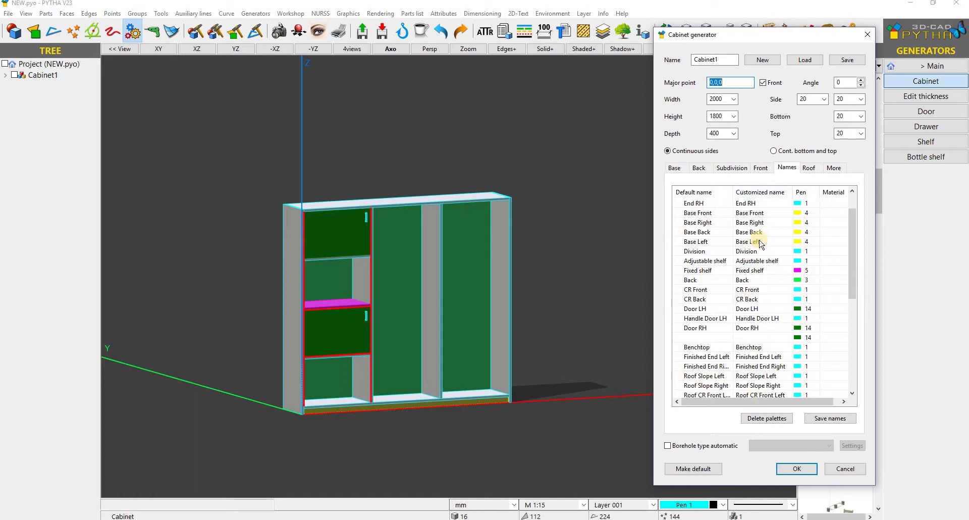
- Add a roof slope on the right side of the cabinet
click(808, 168)
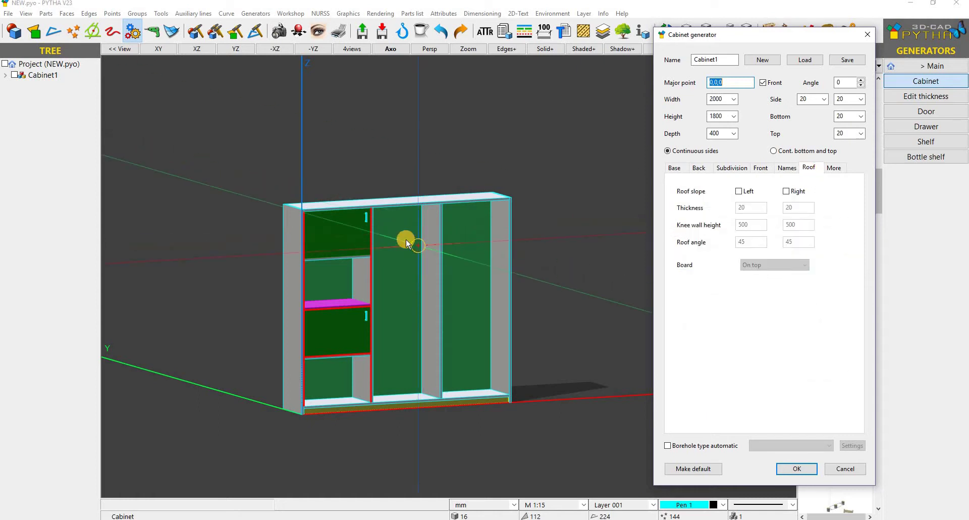
click(786, 191)
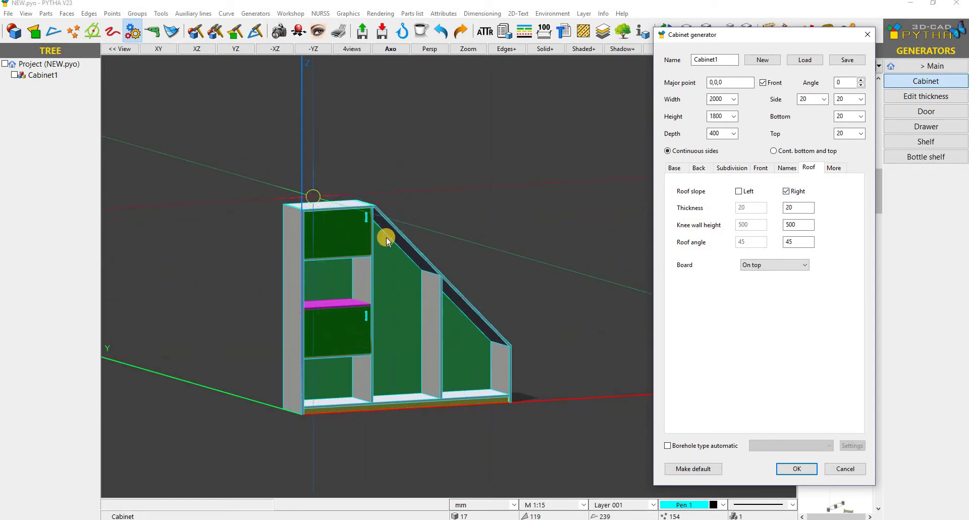
mouse_move(567, 360)
middle_down()
mouse_move(483, 355)
mouse_move(555, 357)
middle_up()
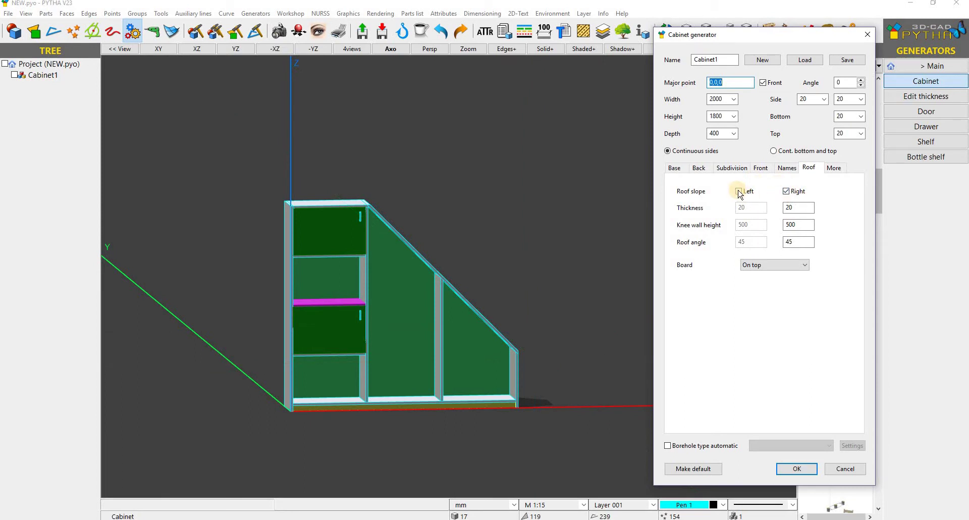
- Try adding a roof slope on the left side as well, and remove it again
click(738, 192)
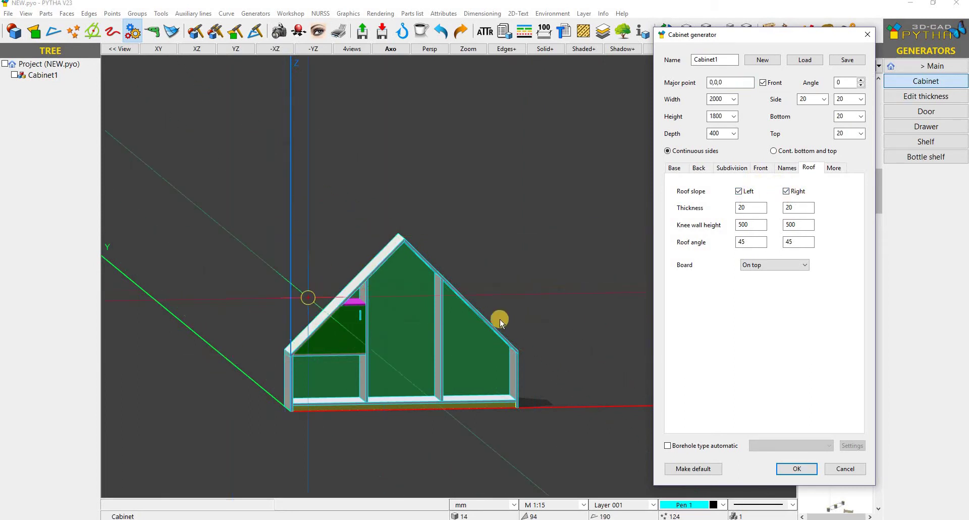
click(738, 191)
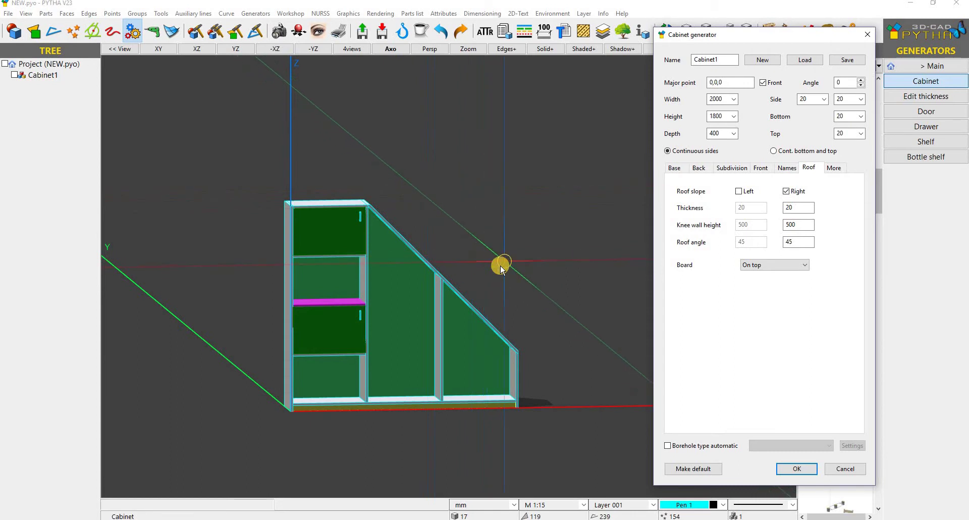
- Capture the cabinet and its roof settings with Snipping Tool, and circle the thickness value and the slope's upper corner in blue
middle_drag(502, 278, 511, 278)
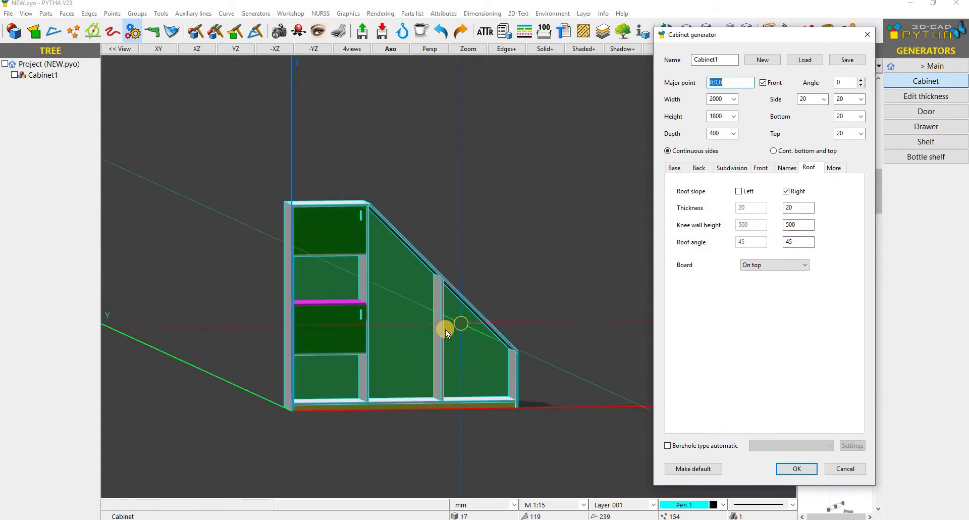
scroll(445, 329, up, 3)
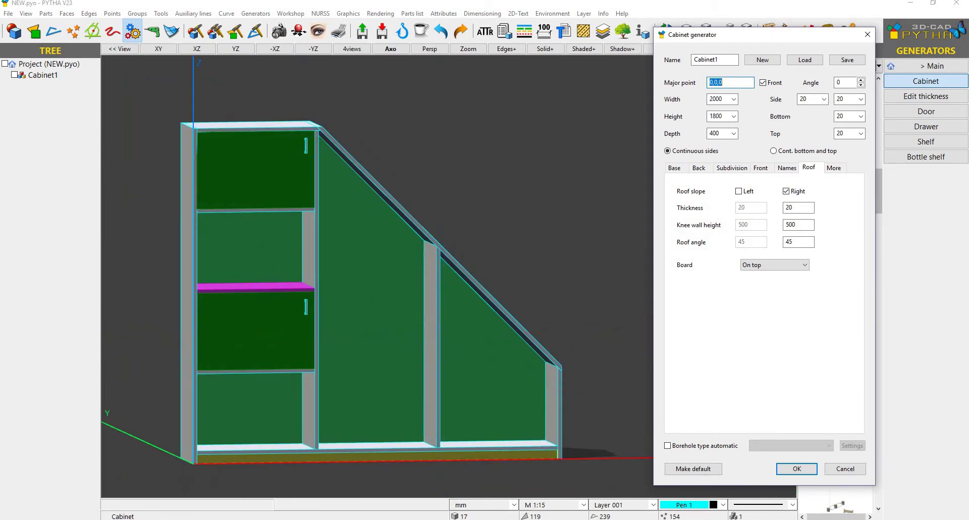
click(171, 120)
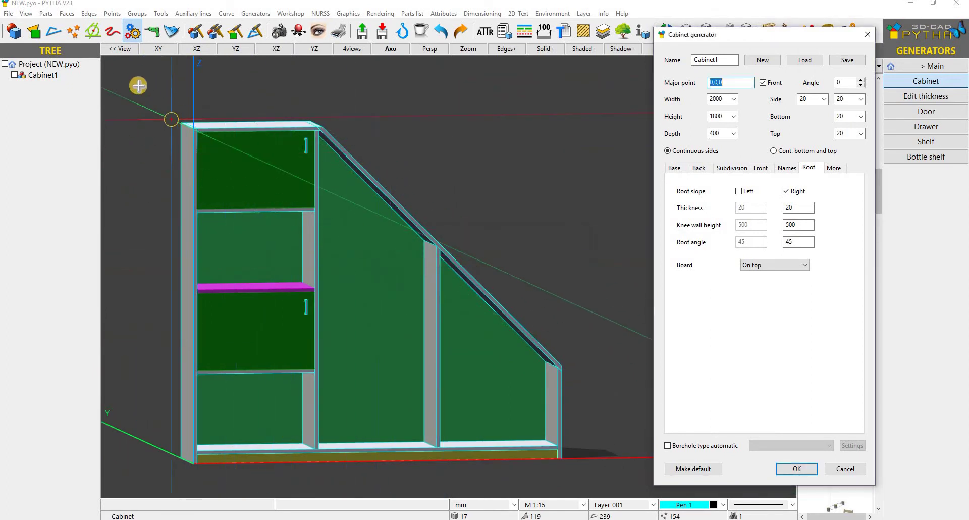
drag(132, 62, 871, 489)
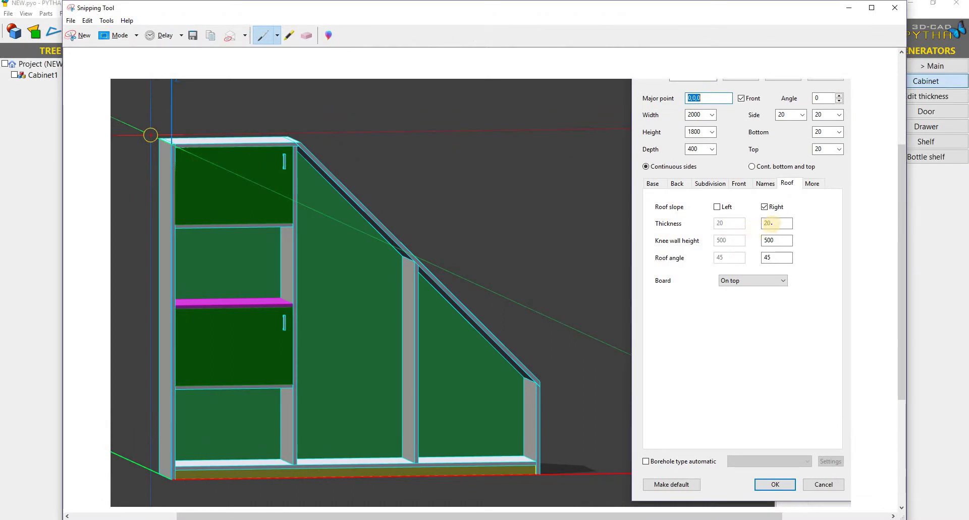
mouse_move(725, 224)
mouse_down()
mouse_move(793, 230)
mouse_move(785, 208)
mouse_up()
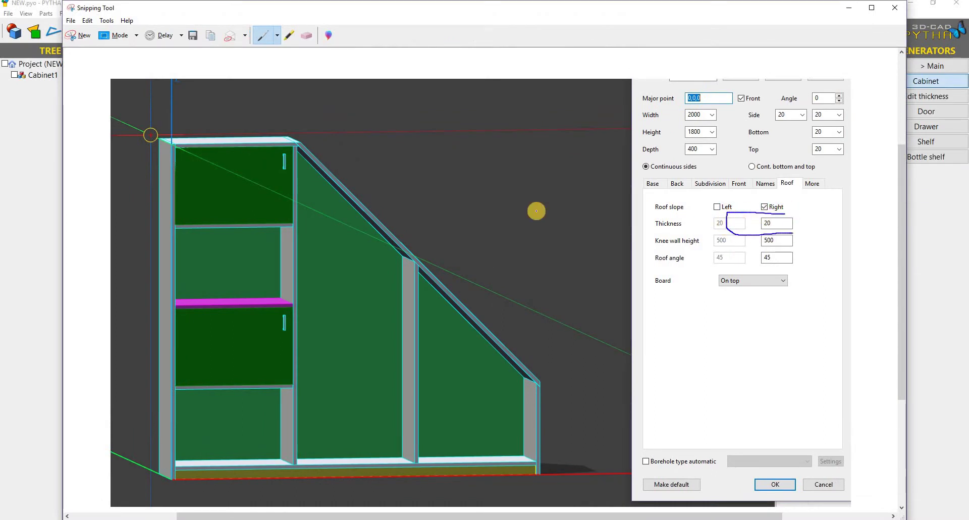
mouse_move(291, 137)
mouse_down()
mouse_move(317, 157)
mouse_move(308, 146)
mouse_up()
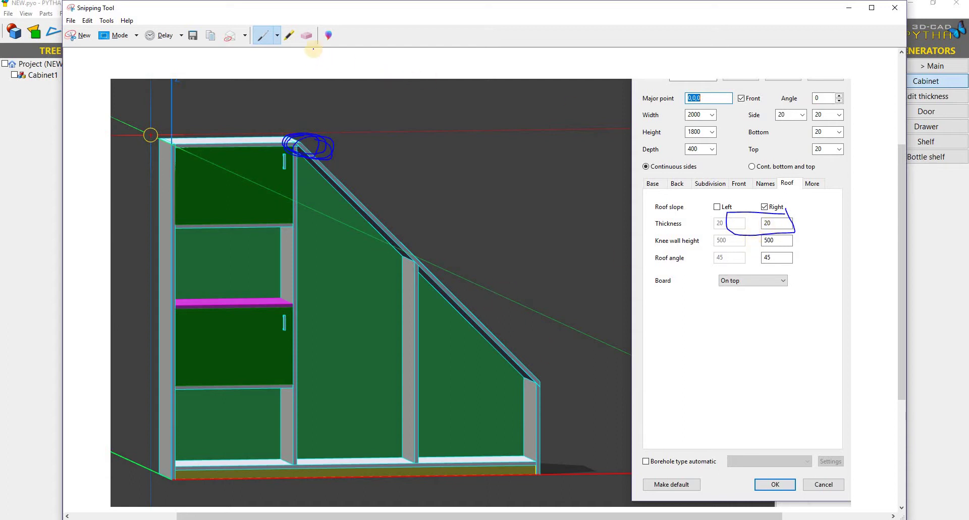
- Outline the knee wall height label in red and mark that height beside the cabinet's low right side
click(277, 35)
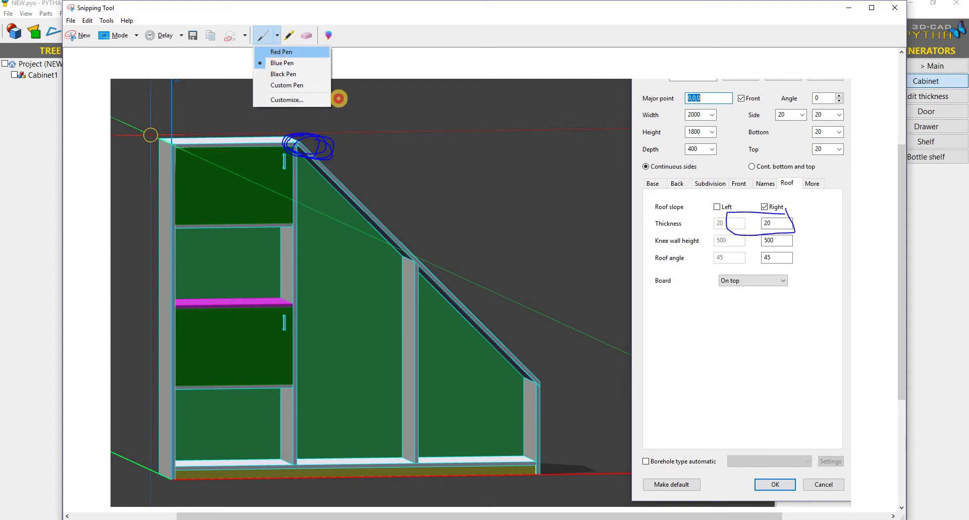
click(642, 202)
mouse_move(680, 231)
mouse_down()
mouse_move(657, 232)
mouse_move(711, 233)
mouse_up()
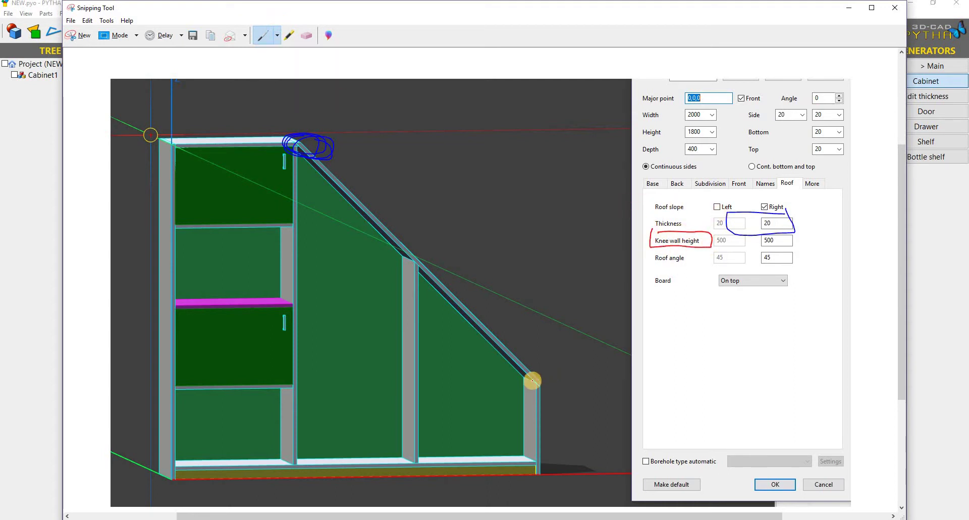
mouse_move(523, 378)
mouse_down()
mouse_move(551, 379)
mouse_move(552, 435)
mouse_up()
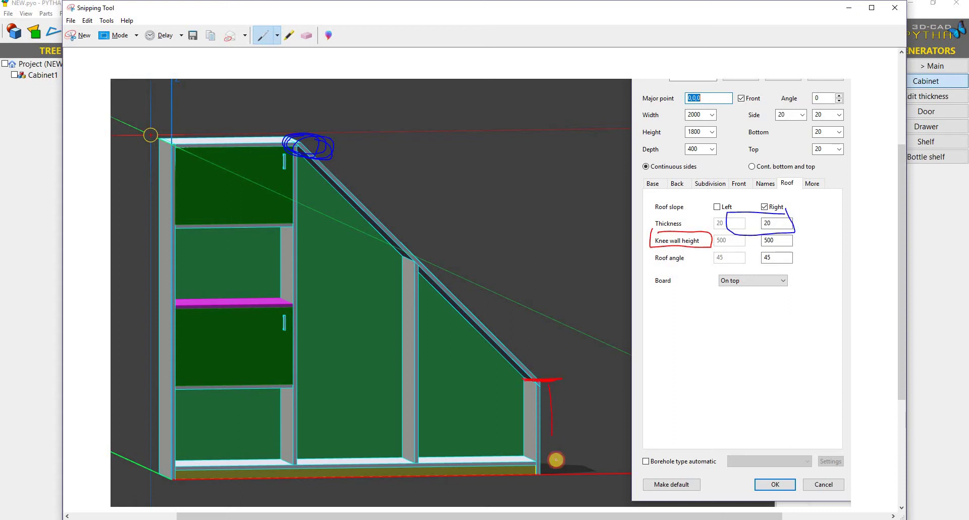
mouse_move(539, 470)
mouse_down()
mouse_move(576, 472)
mouse_move(556, 471)
mouse_up()
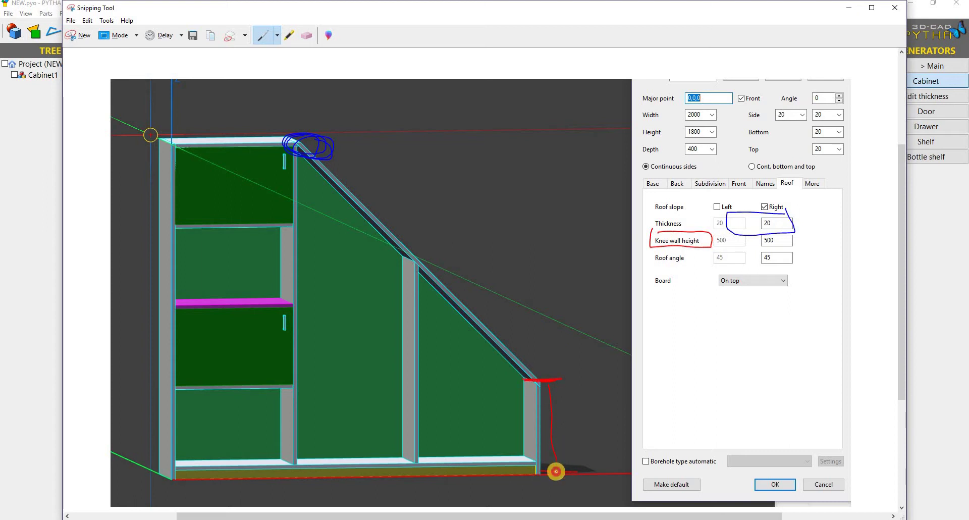
mouse_move(545, 427)
mouse_down()
mouse_move(545, 385)
mouse_move(555, 467)
mouse_up()
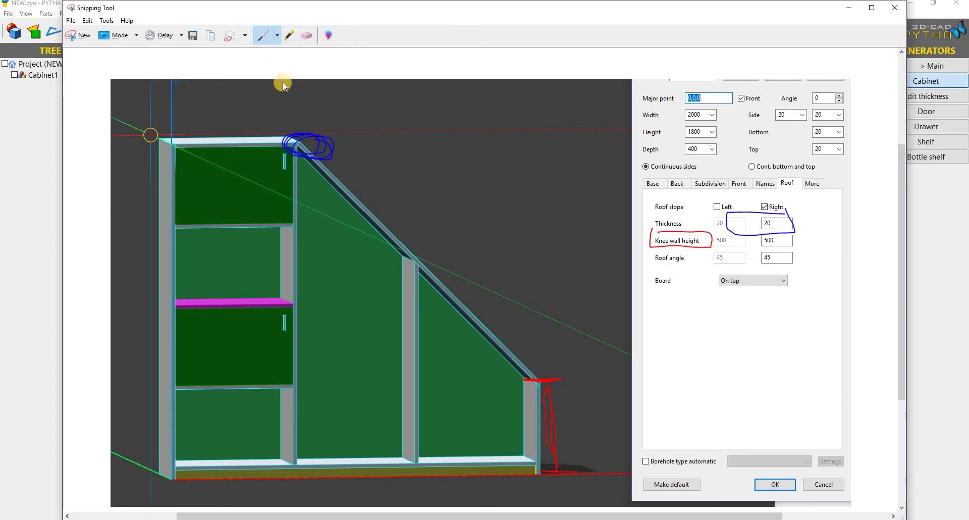
- Circle the roof angle value with the custom pen, sketch the angle labelled 45 on the slope, and close the snip
click(277, 35)
click(283, 84)
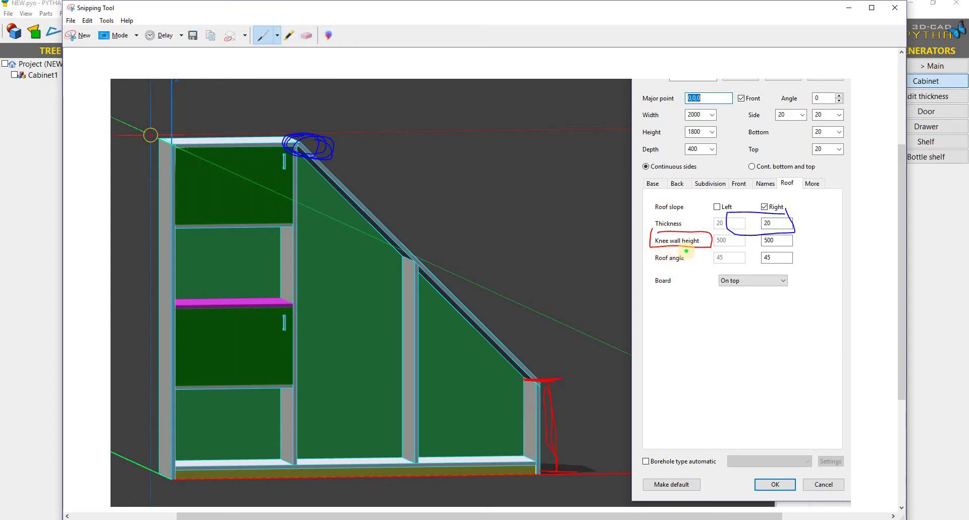
mouse_move(792, 253)
mouse_down()
mouse_move(798, 281)
mouse_move(739, 254)
mouse_up()
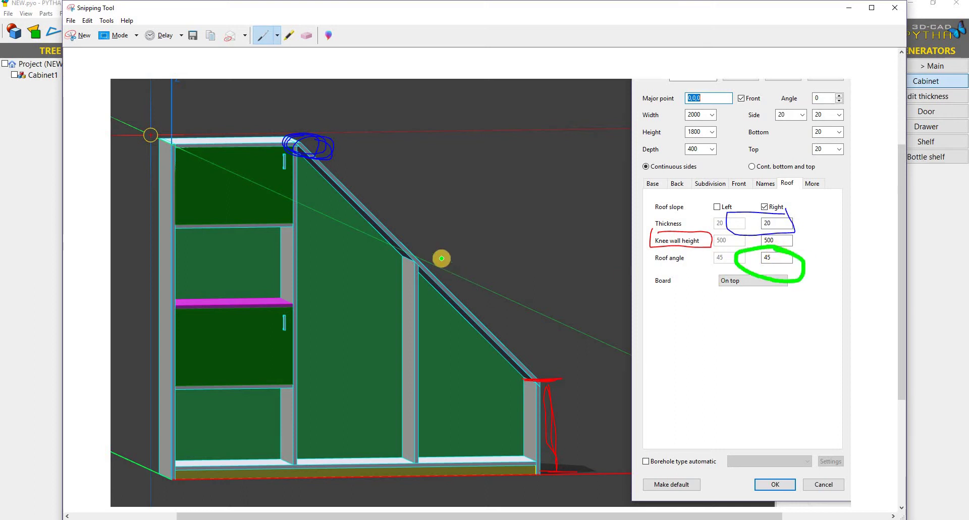
mouse_move(388, 219)
mouse_down()
mouse_move(538, 368)
mouse_move(391, 383)
mouse_up()
drag(504, 346, 480, 379)
mouse_move(363, 300)
mouse_down()
mouse_move(364, 320)
mouse_move(394, 328)
mouse_move(384, 341)
mouse_up()
click(380, 310)
drag(422, 308, 407, 340)
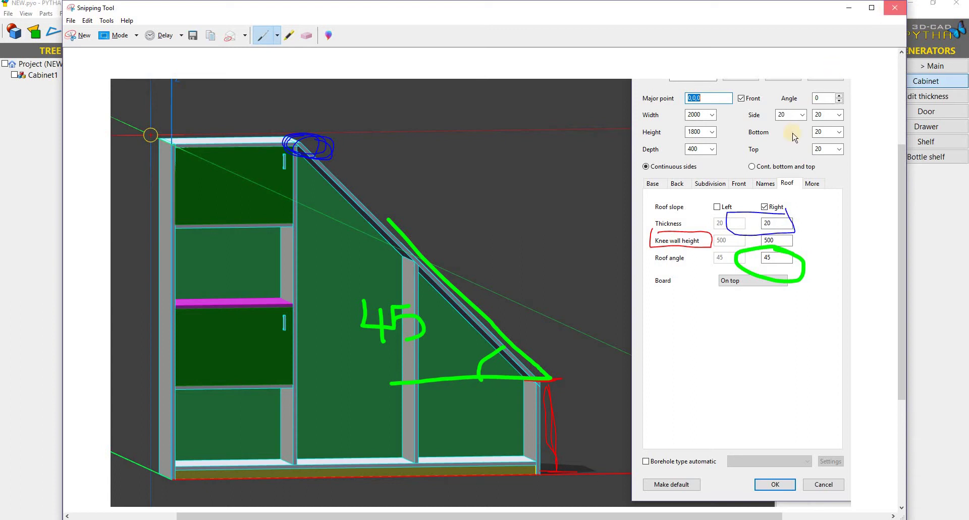
click(528, 281)
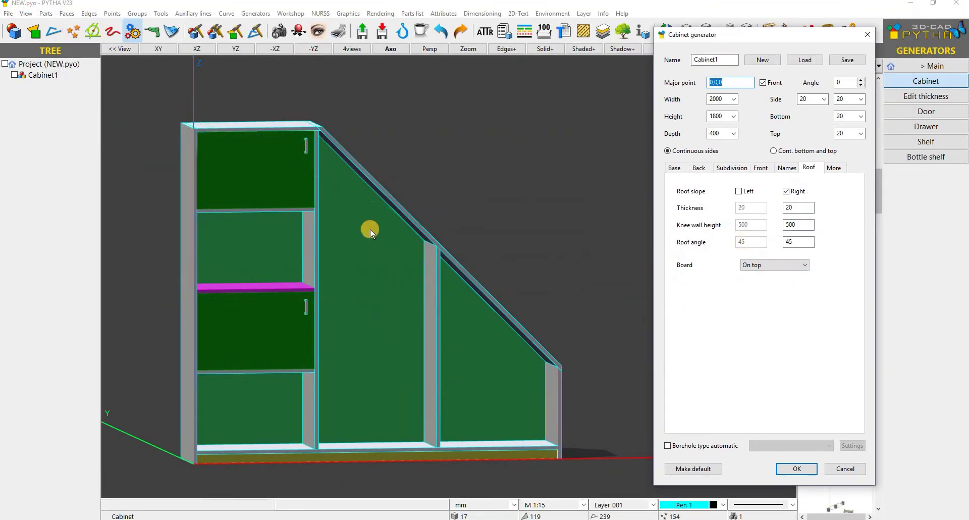
- Try the alternative roof board options, including Block and In between, and set the board back to On top
click(805, 265)
click(772, 275)
middle_drag(439, 255, 455, 260)
click(786, 265)
click(798, 276)
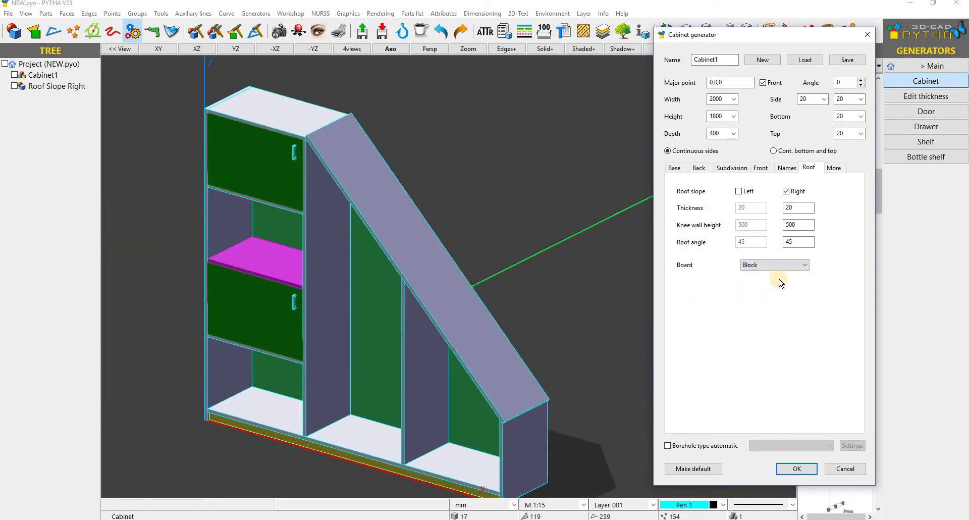
middle_drag(505, 264, 596, 260)
click(802, 273)
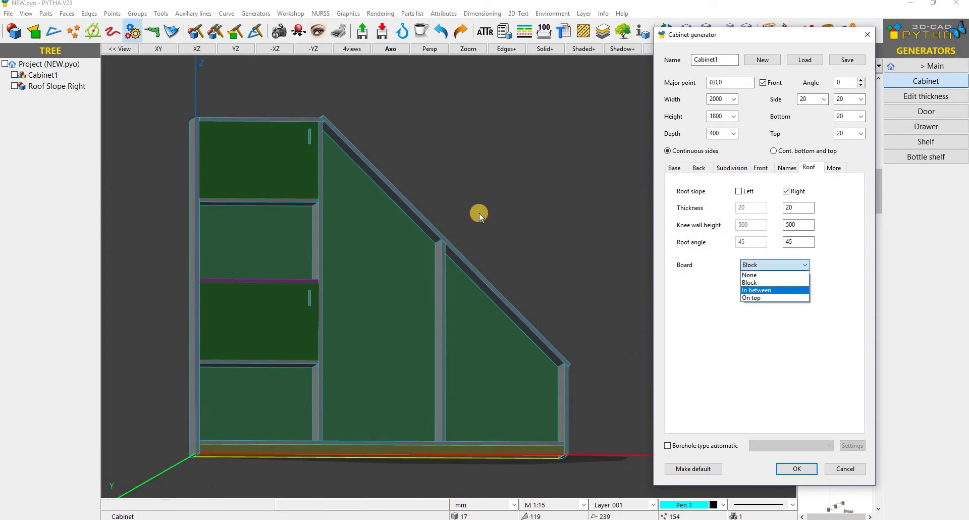
middle_drag(479, 213, 514, 235)
click(806, 266)
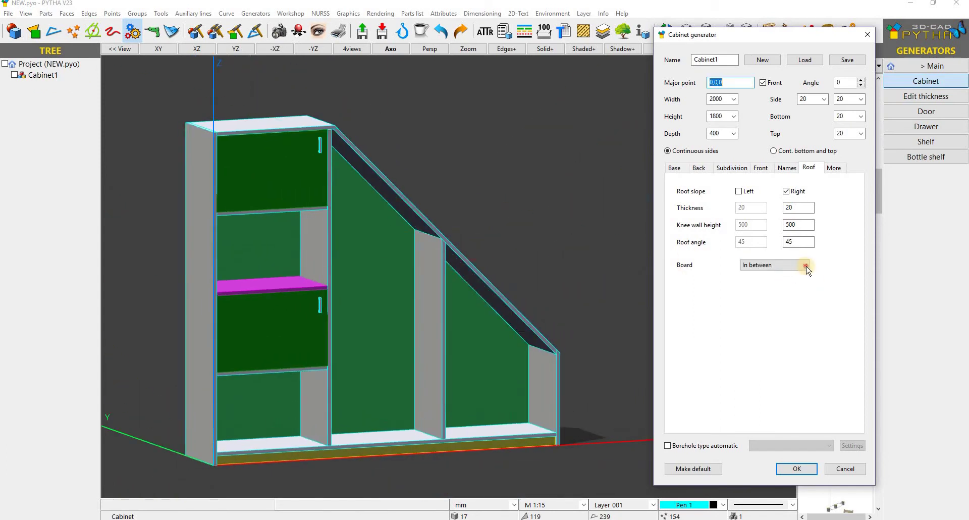
click(802, 300)
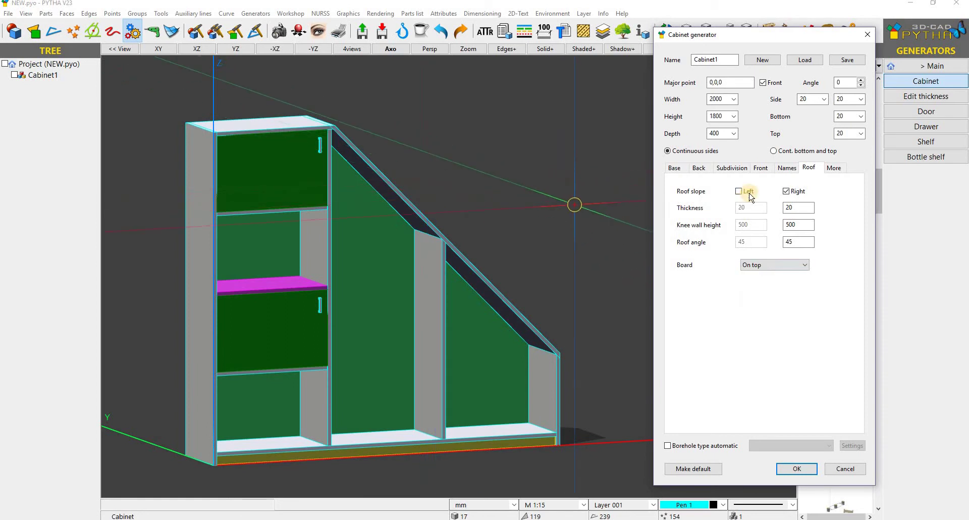
- Remove the roof slope from the right side of the cabinet
click(786, 192)
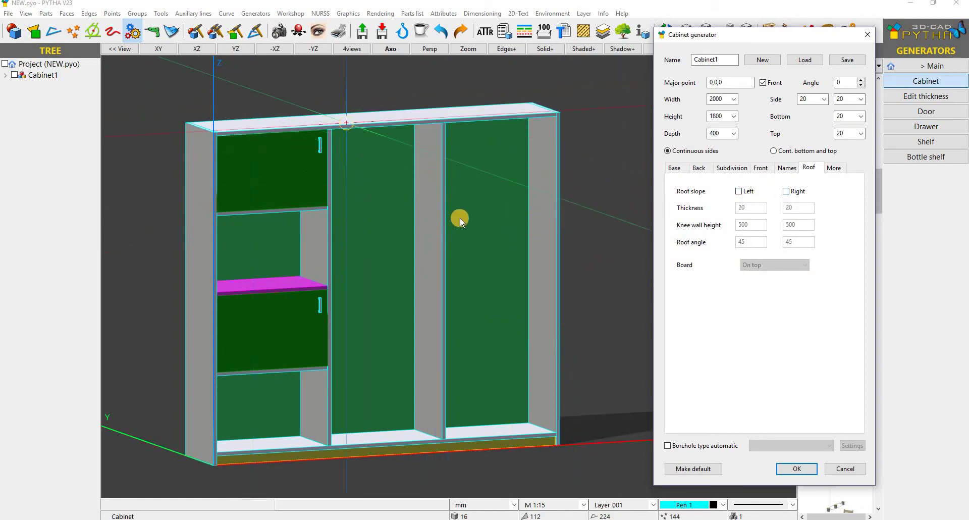
scroll(459, 218, down, 1)
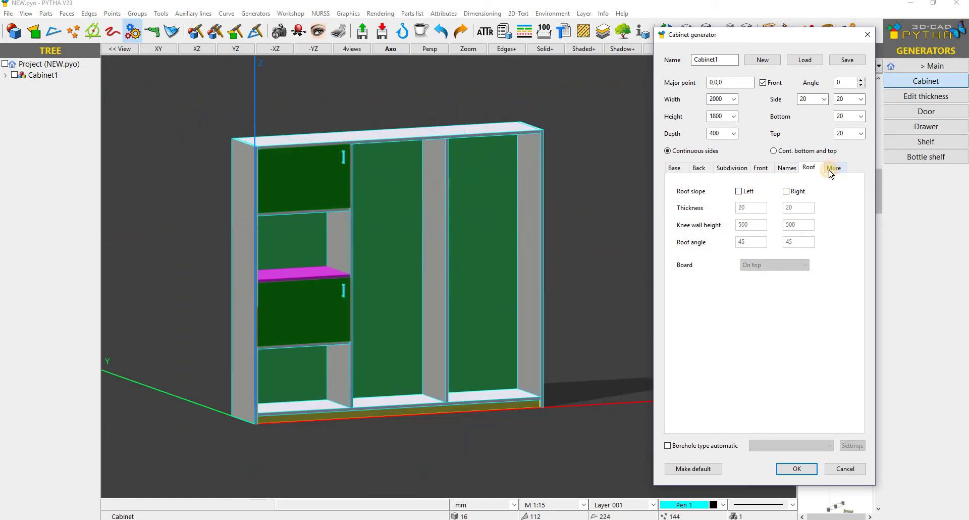
- Replace the cabinet top with construction rails 50 mm deep and add a left end panel 20 mm thick
click(831, 169)
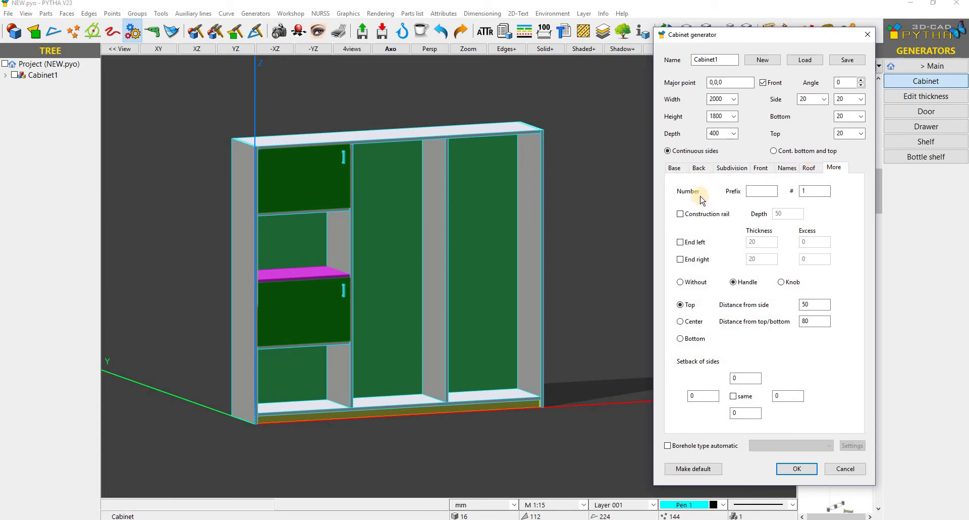
middle_drag(414, 180, 389, 173)
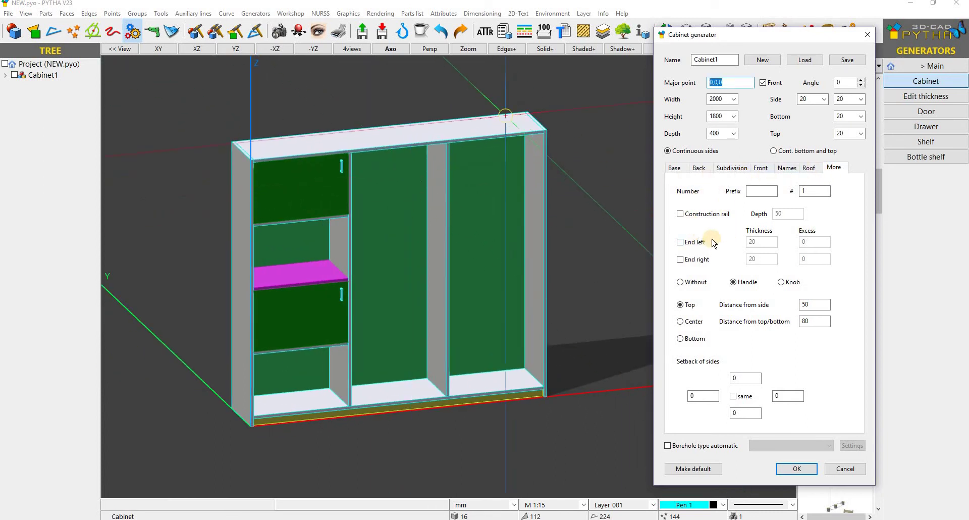
scroll(272, 165, up, 4)
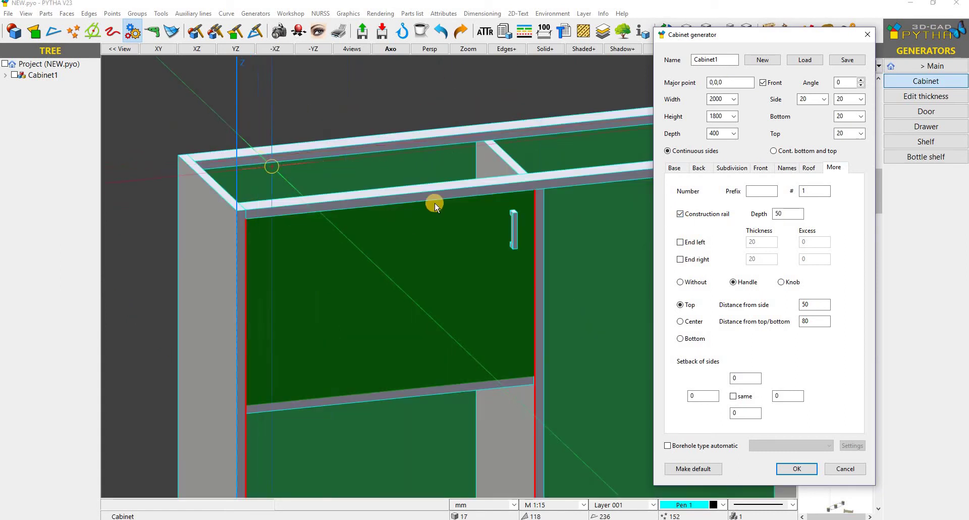
scroll(455, 162, down, 2)
scroll(482, 186, down, 5)
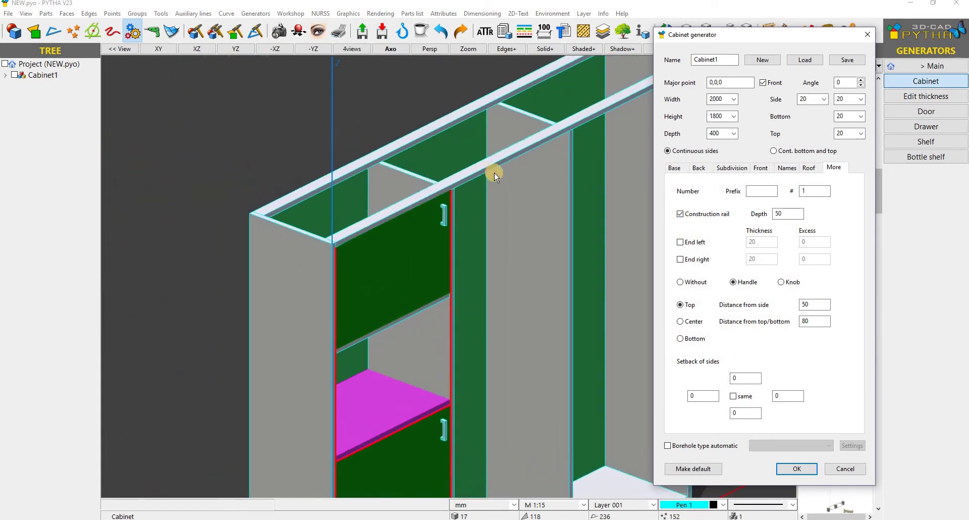
scroll(435, 227, up, 5)
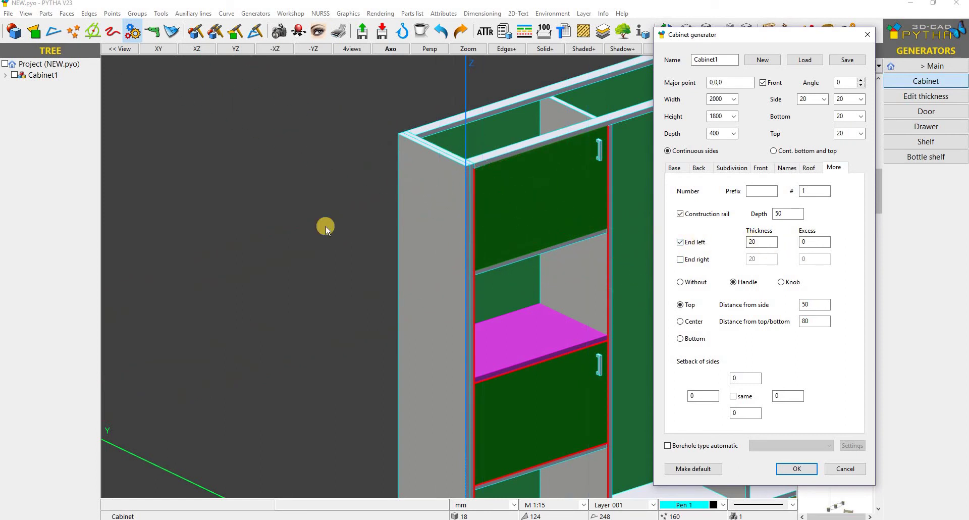
scroll(443, 210, down, 5)
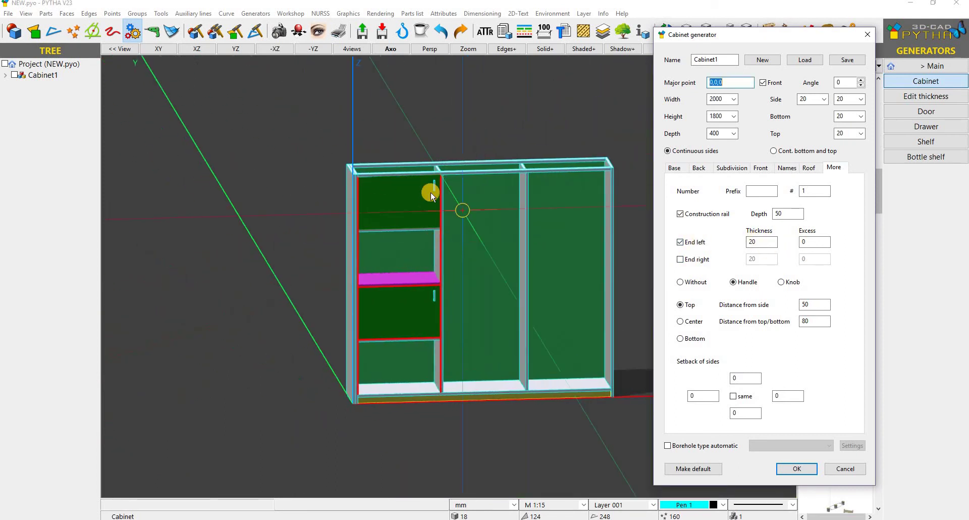
- Try the doors without handles, then restore the handles and centre them vertically with a top/bottom distance of 0
click(680, 282)
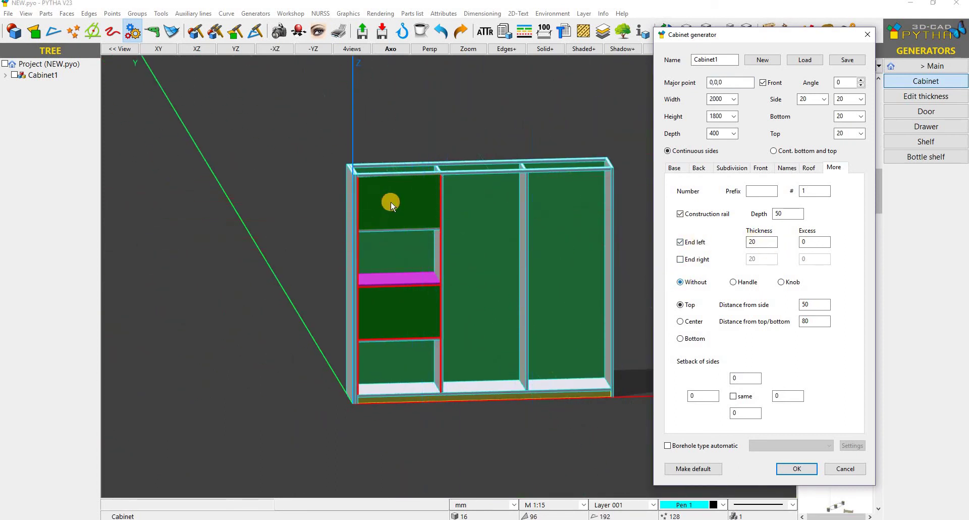
click(679, 282)
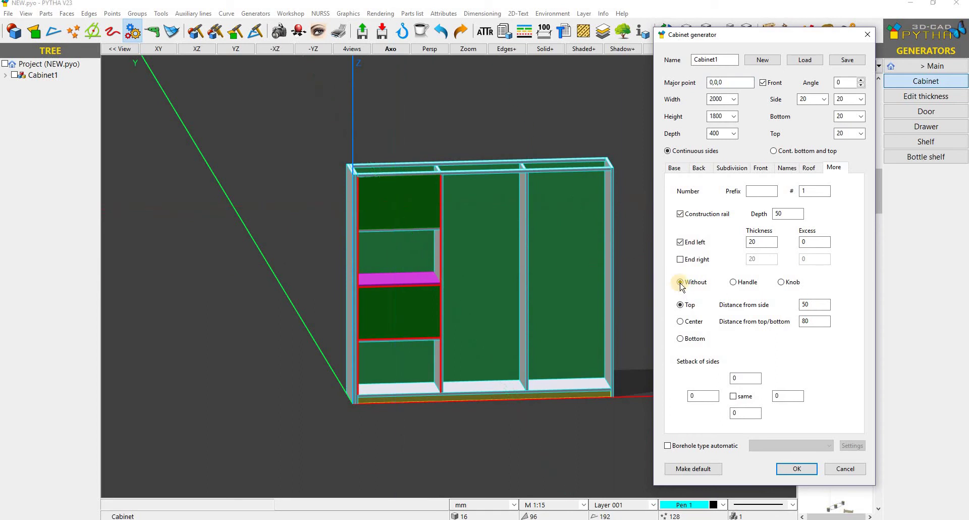
click(734, 282)
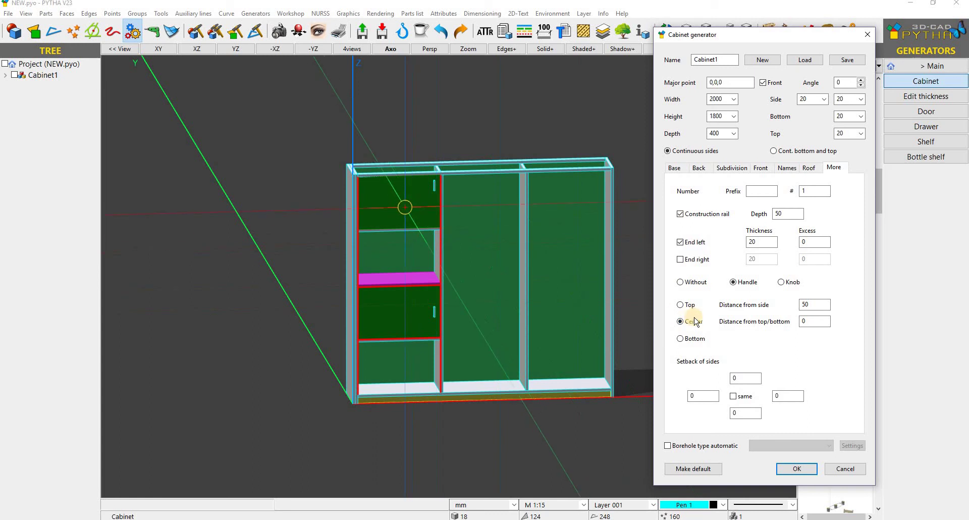
click(679, 305)
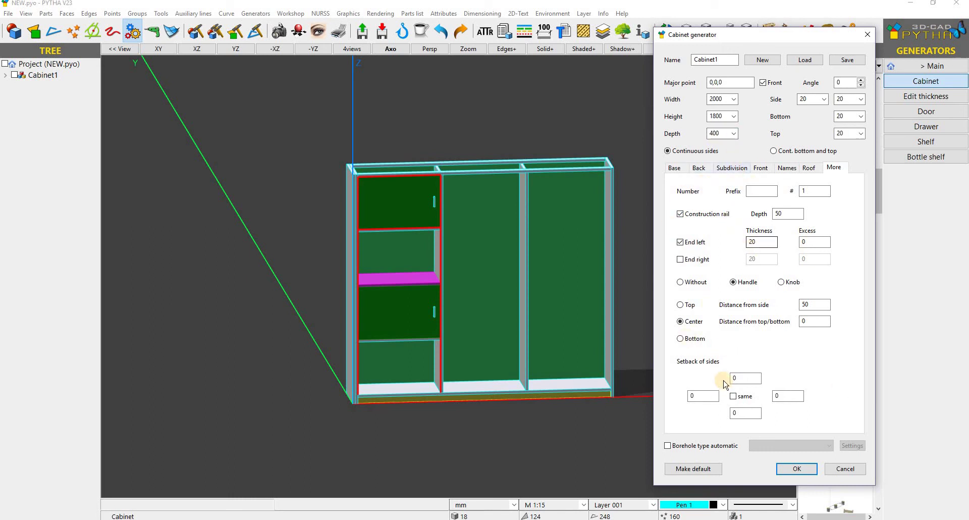
middle_drag(435, 266, 459, 268)
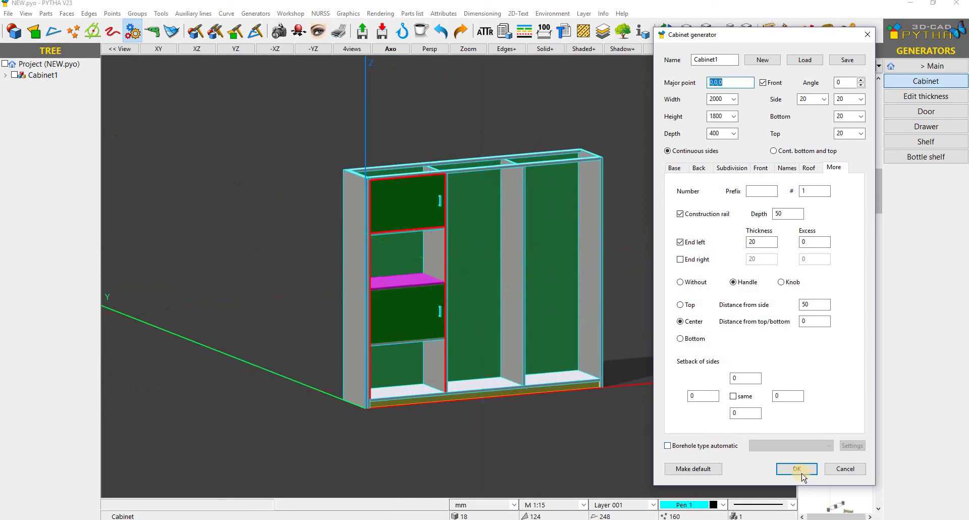